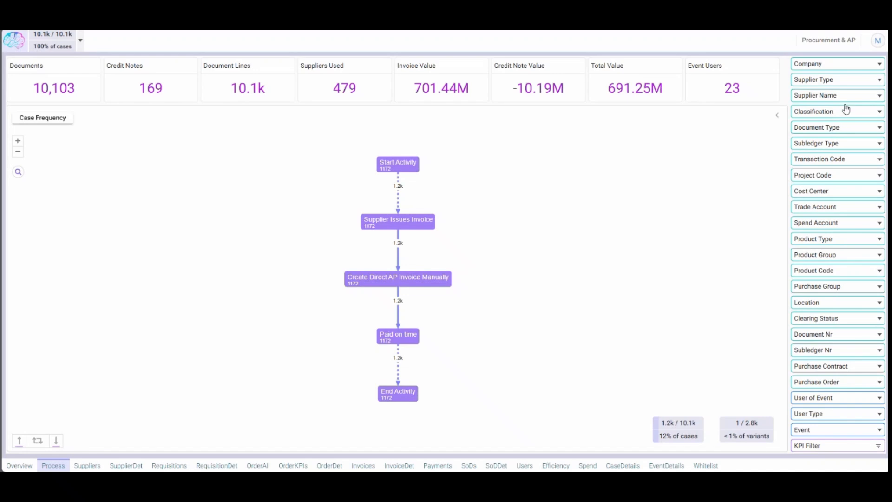
Filter the process to supplier type DOM - Domestic and remove that filter again
click(838, 81)
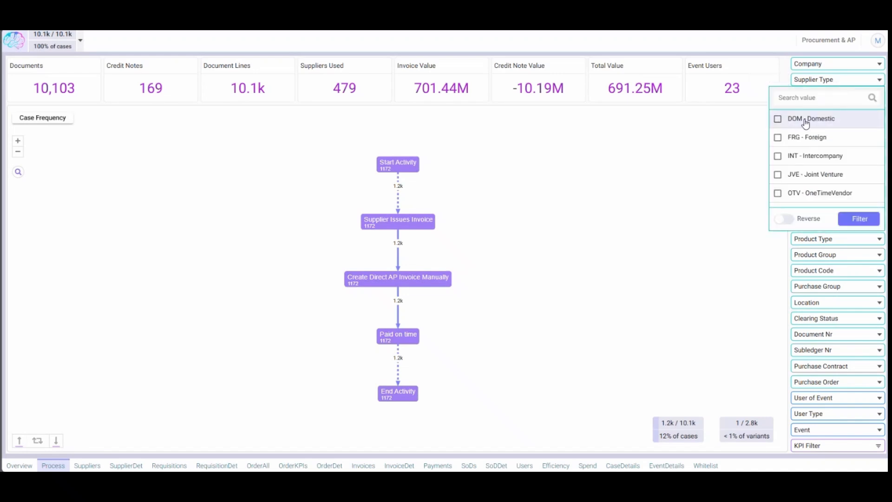
click(801, 119)
click(859, 218)
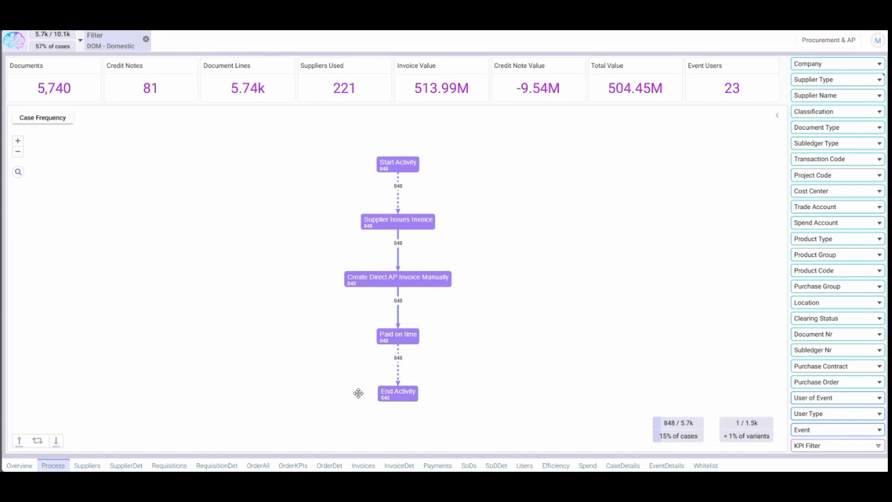
click(145, 39)
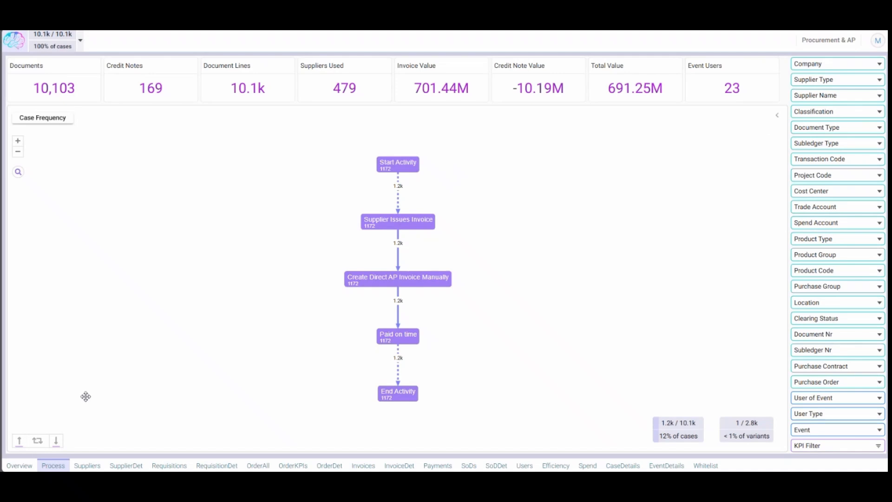
Expand the variant list and include the 26 most frequent variants in the process map
click(56, 442)
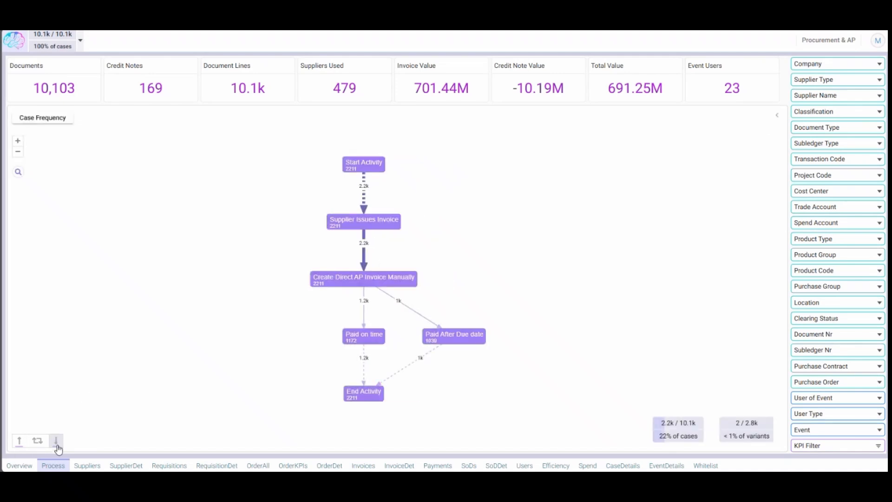
click(56, 441)
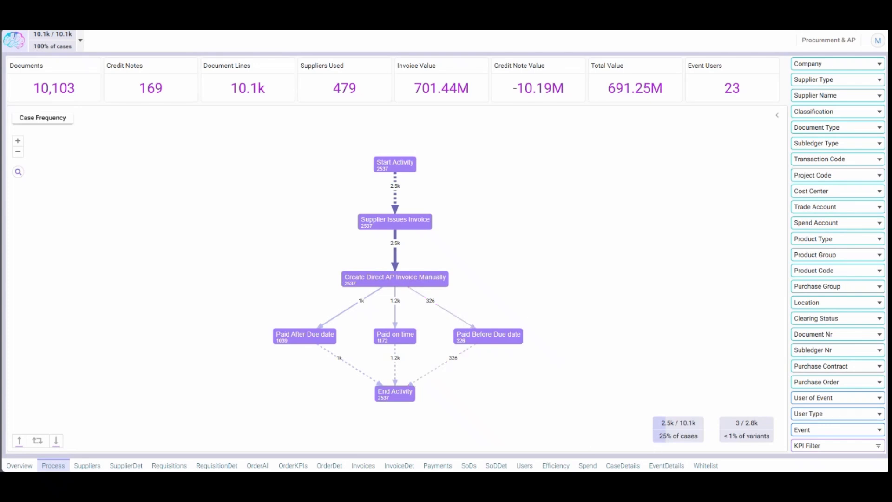
click(777, 115)
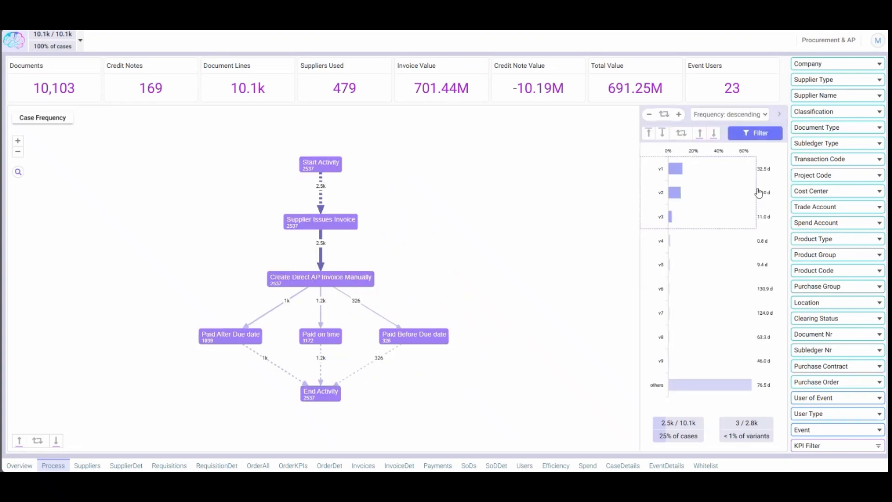
mouse_move(748, 185)
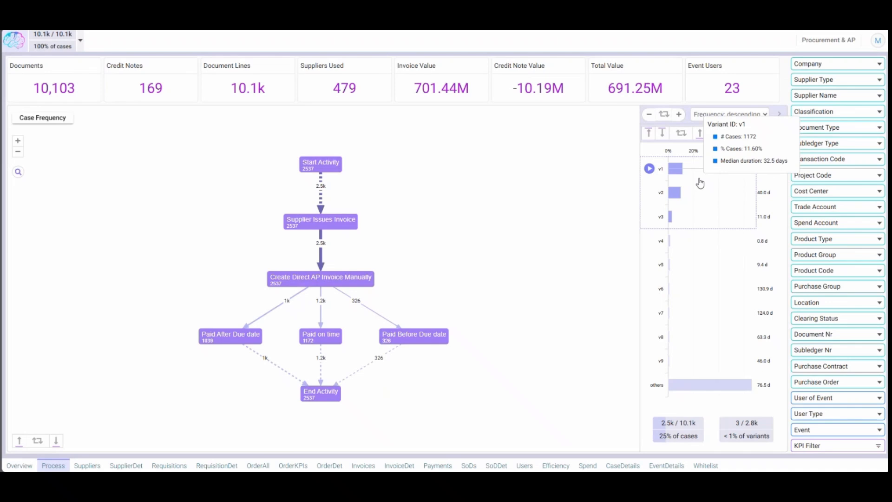
click(678, 114)
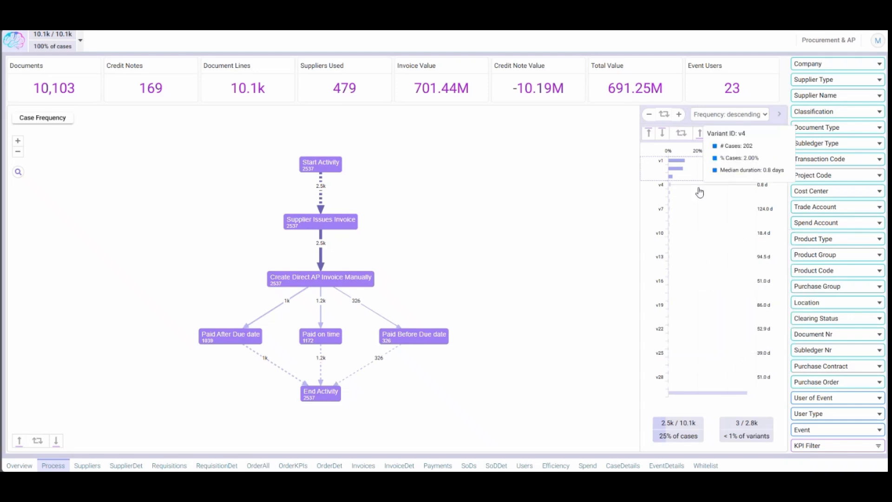
drag(695, 161, 698, 366)
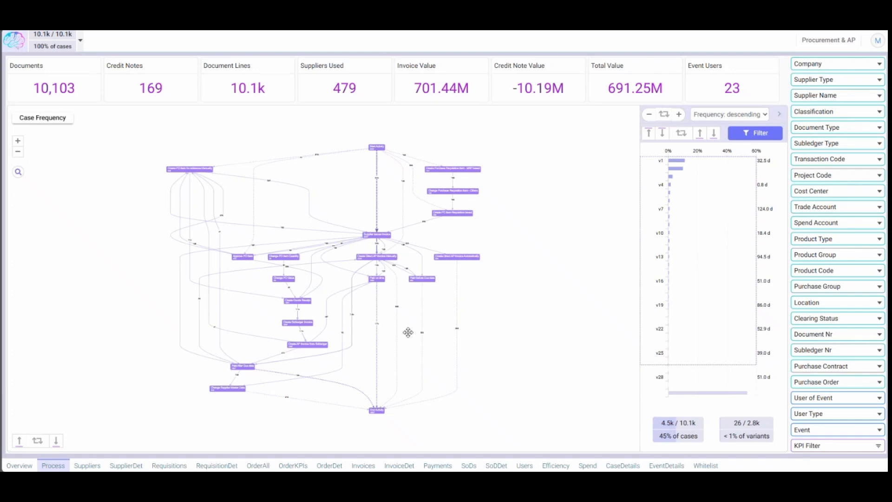
Locate the Approve PO Item activity in the process map and filter out all cases that include it
scroll(462, 343, up, 1)
scroll(390, 332, up, 2)
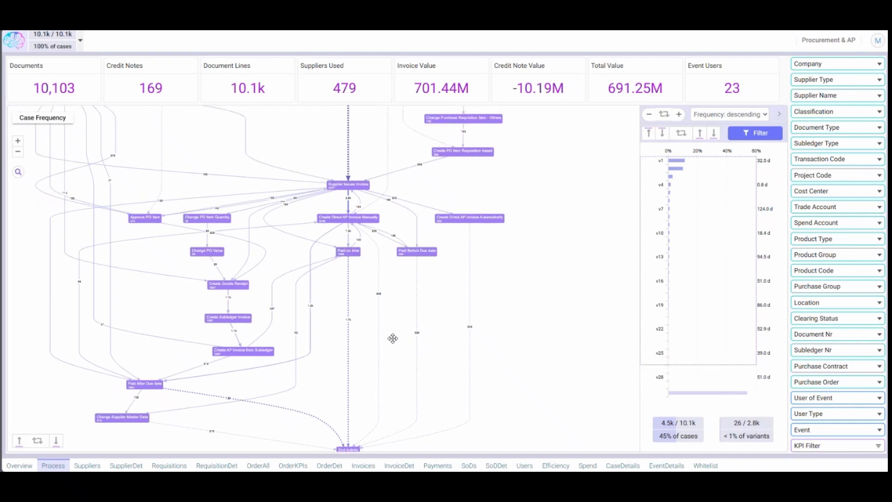
scroll(393, 338, up, 3)
drag(301, 289, 374, 380)
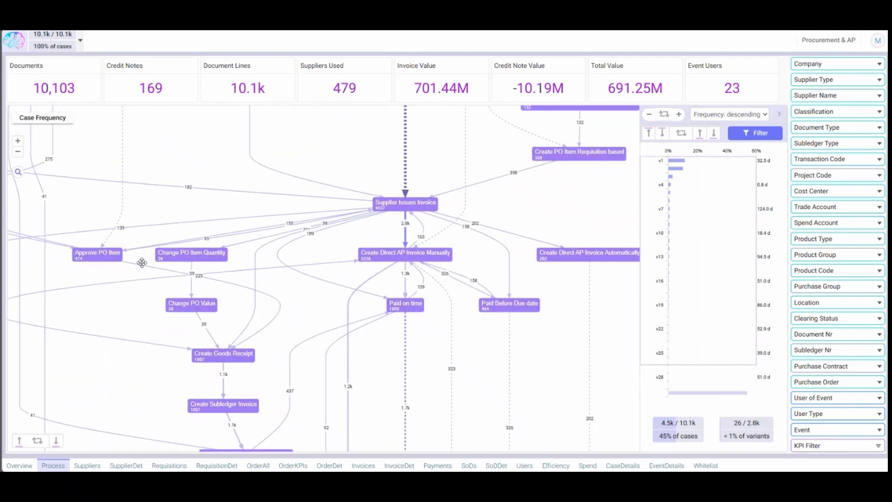
click(99, 262)
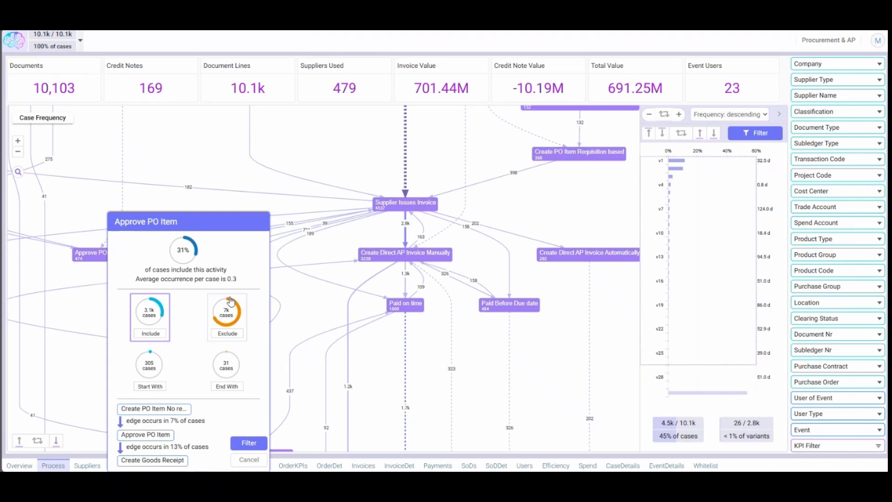
click(229, 328)
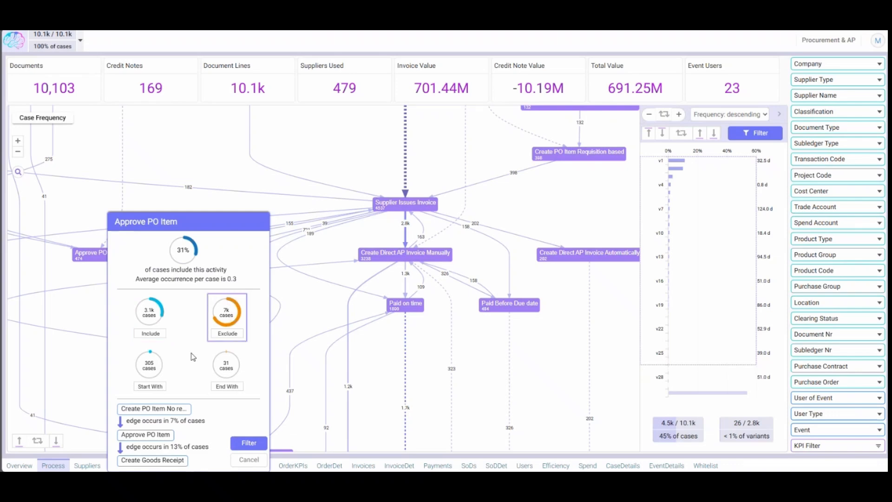
click(248, 444)
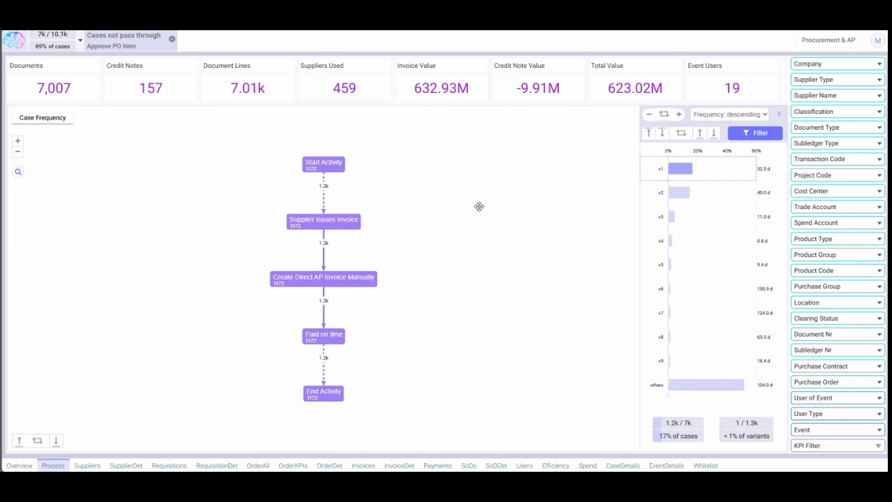
Extend the event filter so that cases must also pass through Create PO Item No reference Manually
click(133, 43)
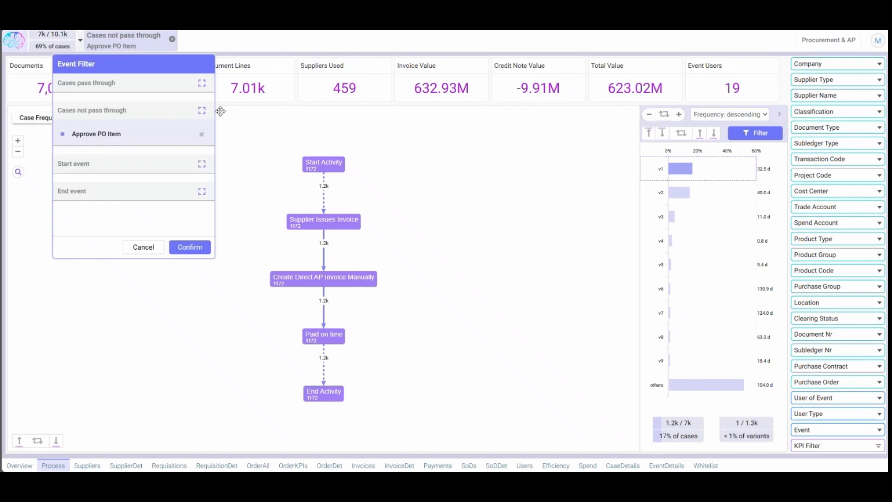
click(201, 83)
click(103, 102)
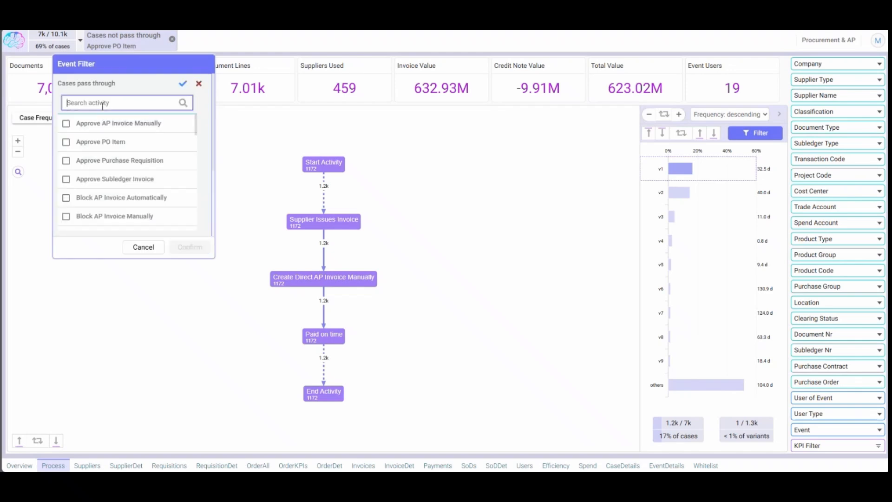
text(create)
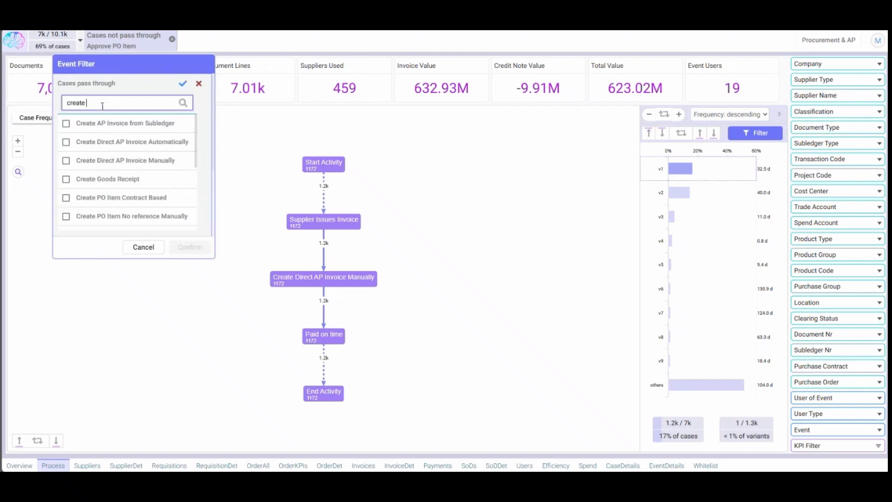
text( po)
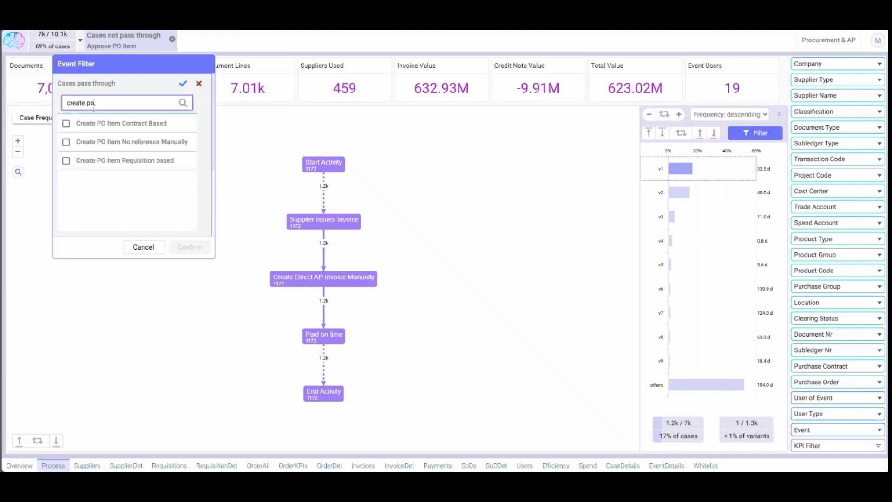
click(165, 145)
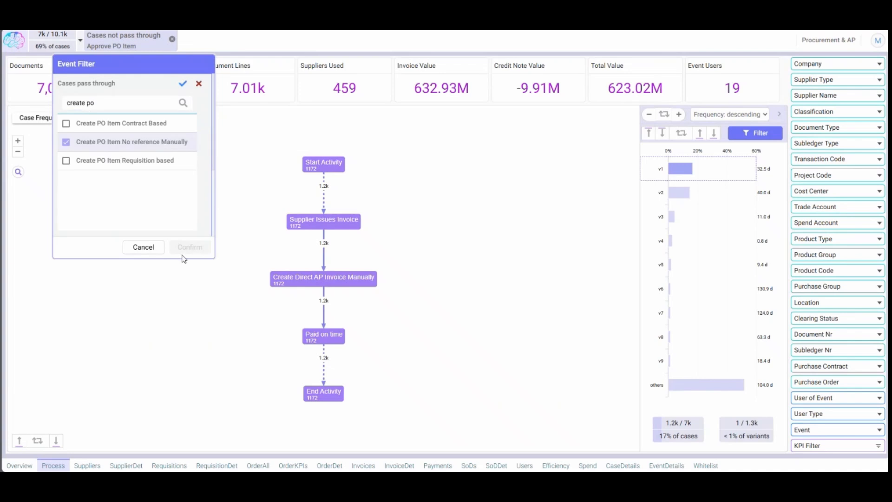
click(183, 85)
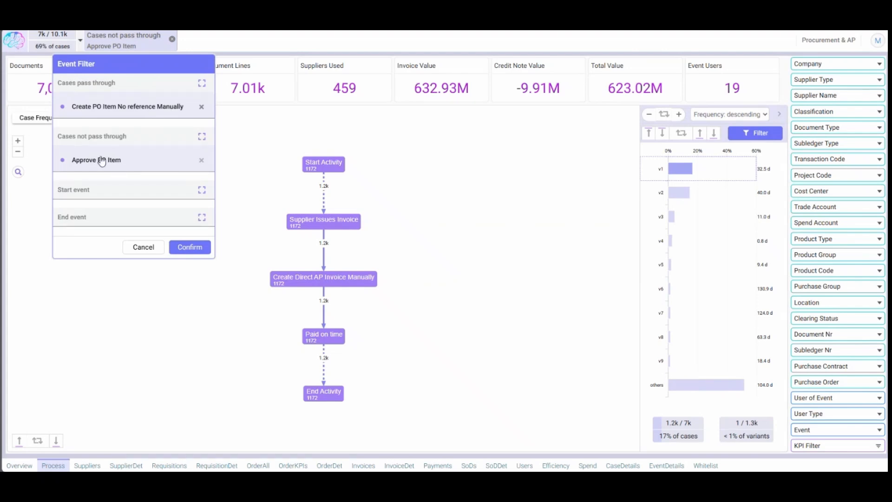
click(197, 252)
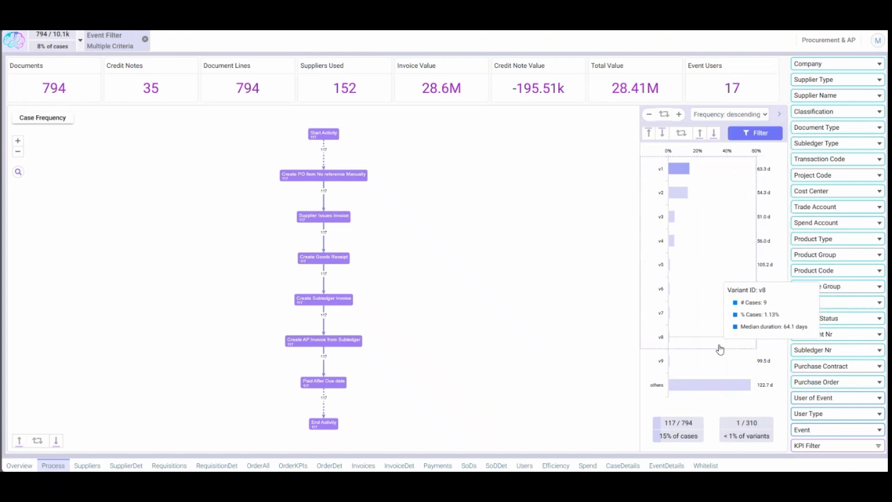
Show variants v1 to v9 in the process map and examine the flow from start to end activity
shift+click(721, 365)
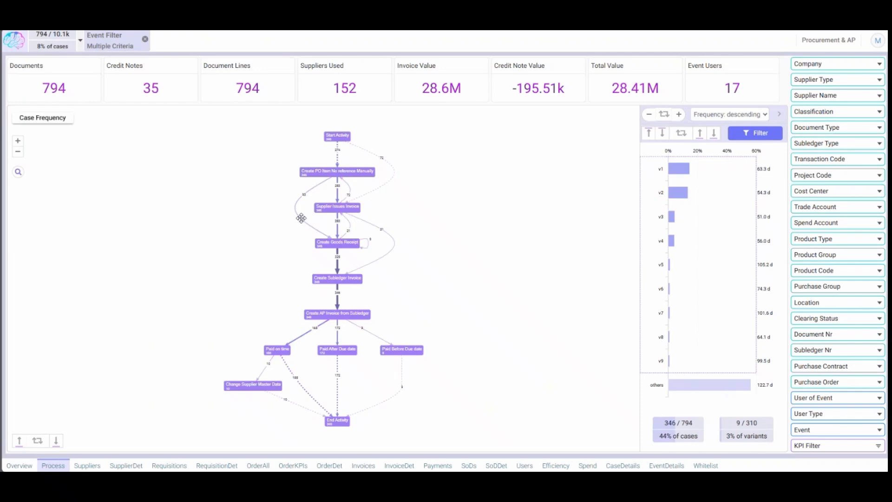
scroll(391, 342, up, 1)
drag(416, 235, 432, 348)
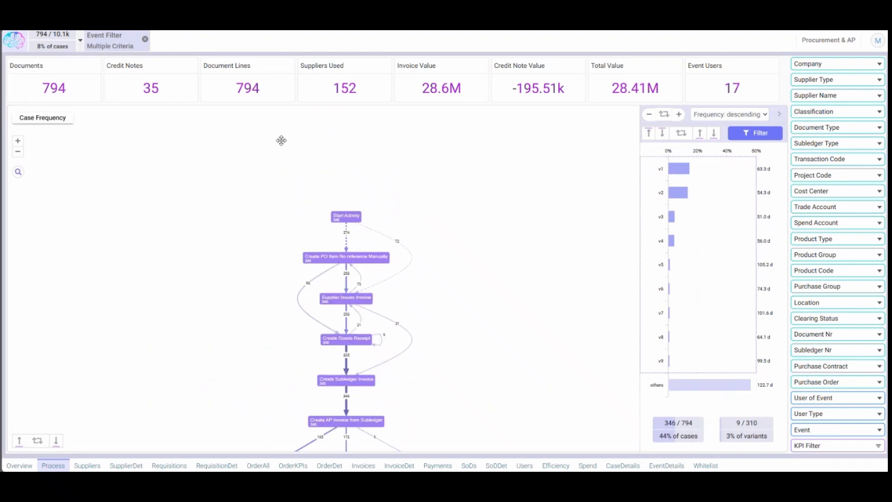
drag(513, 430, 461, 303)
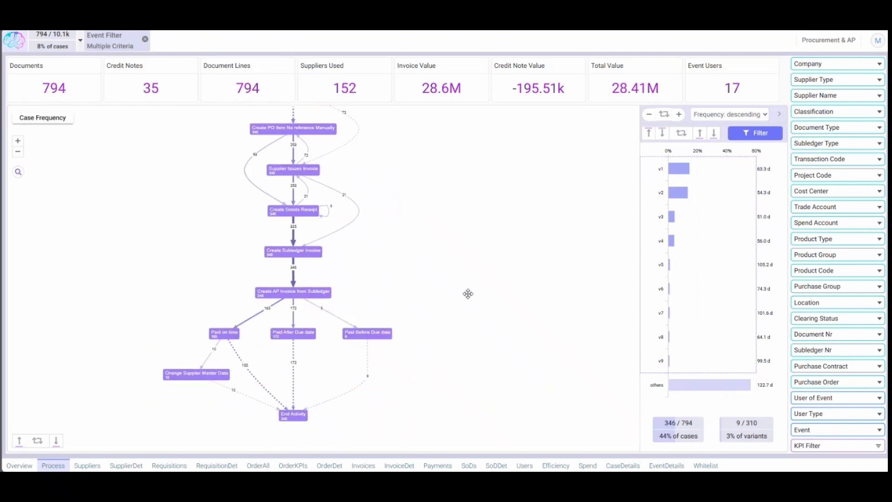
In the Spend view, preview the Recruitment Services spend account without keeping it, and filter to the top supplier, Hiremii
click(587, 466)
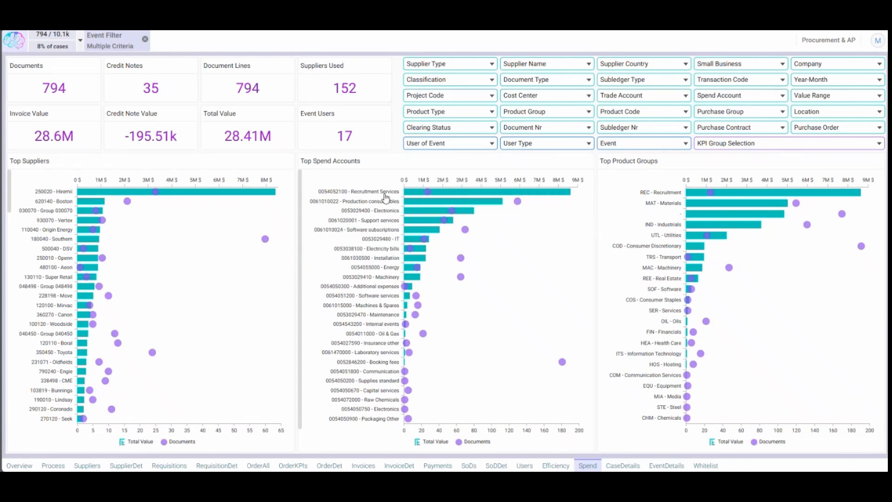
click(444, 194)
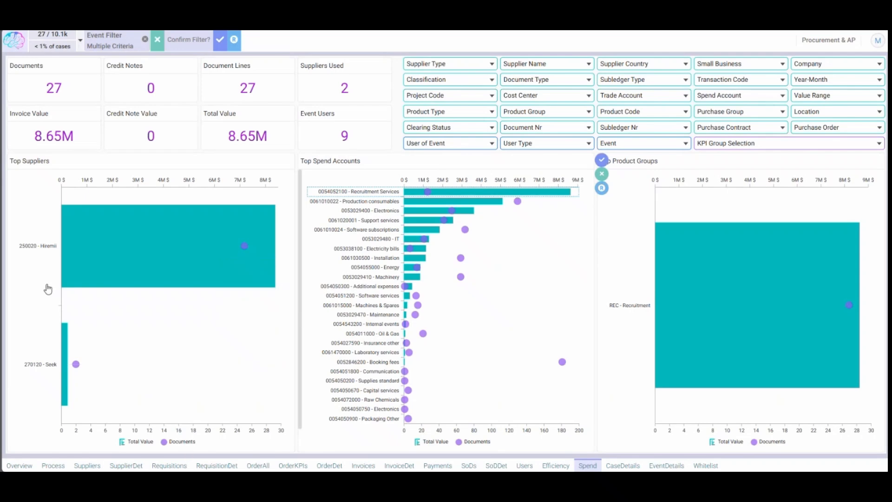
click(158, 39)
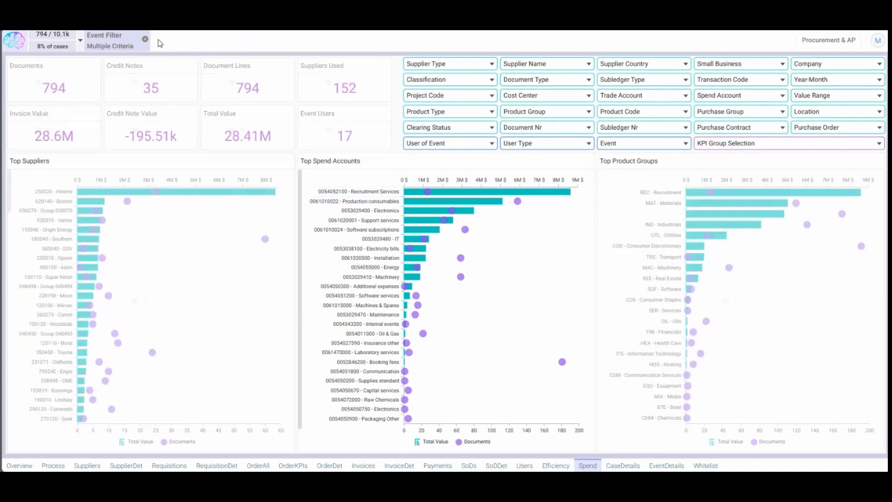
click(242, 195)
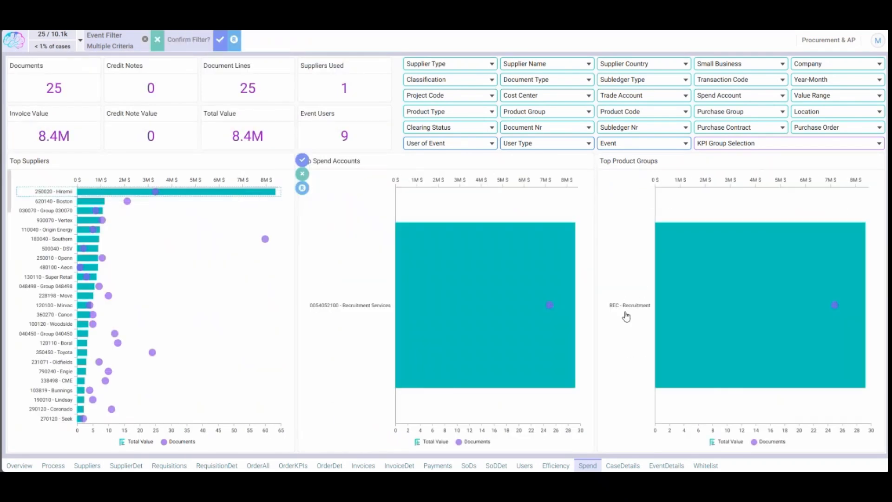
click(219, 40)
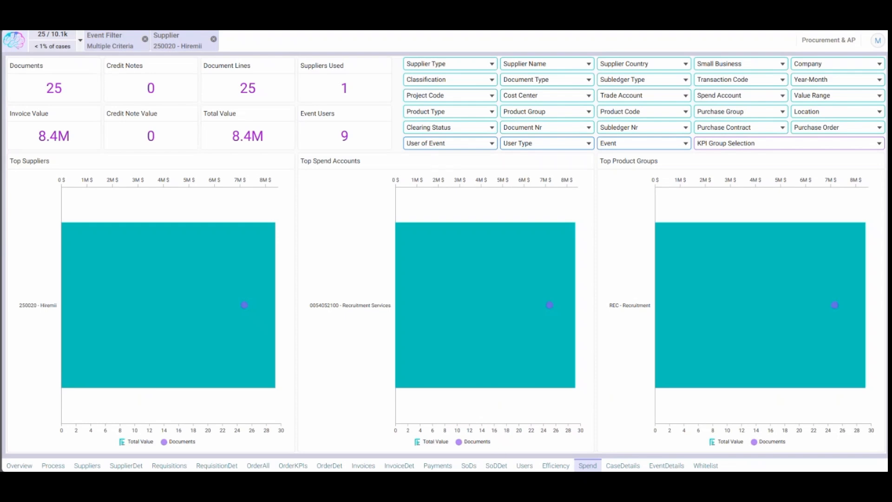
Open the case details and review the invoice records through to the payment term, user and account columns
click(623, 465)
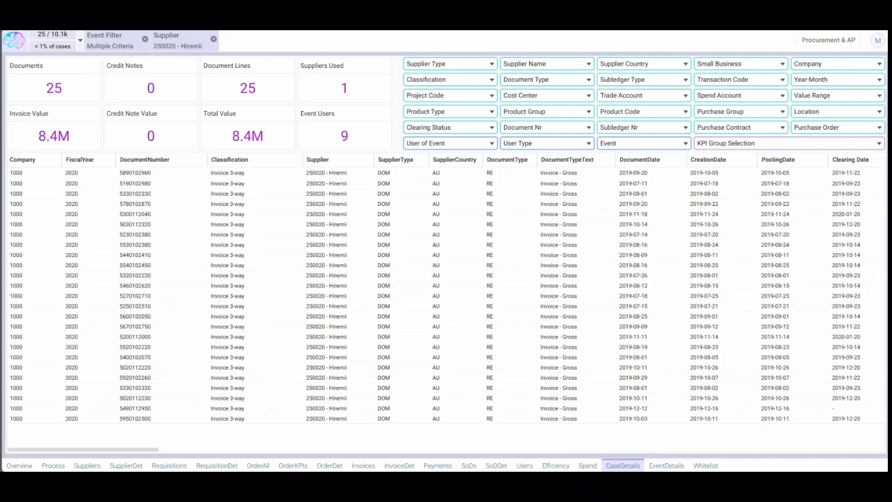
drag(141, 450, 663, 450)
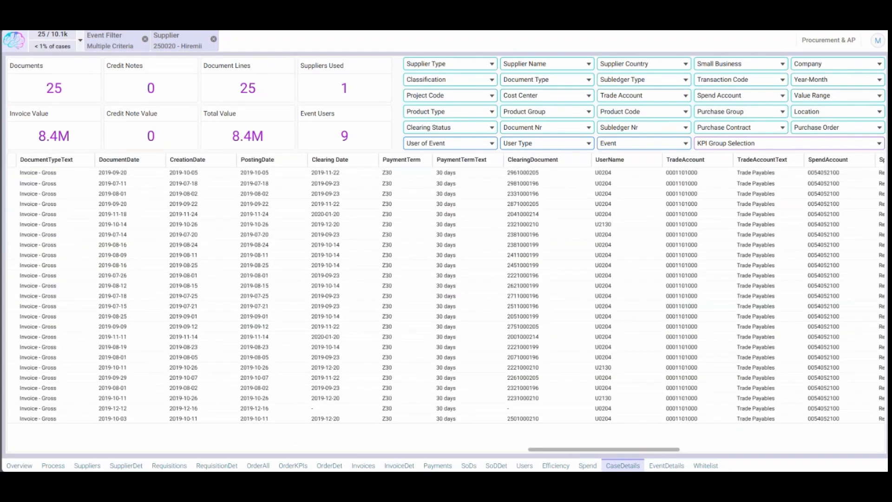
In the event details, preview the first case without keeping it, and filter to the Change Supplier Master Data event
click(667, 466)
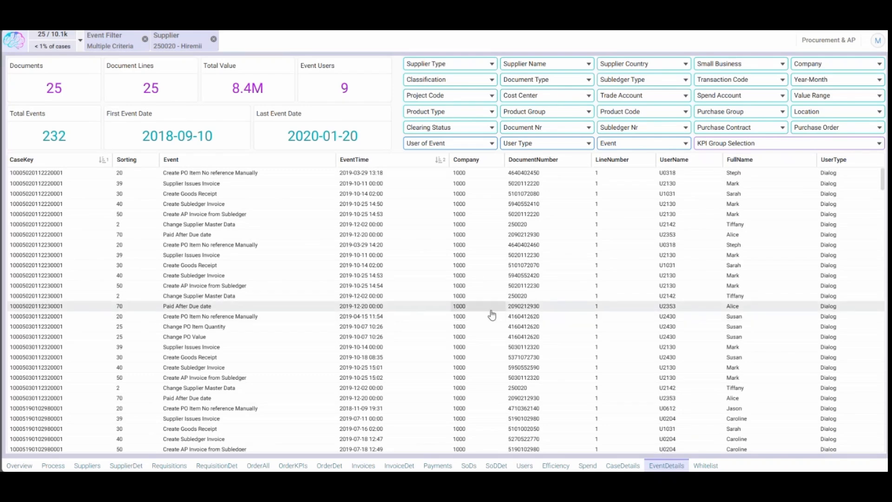
click(53, 213)
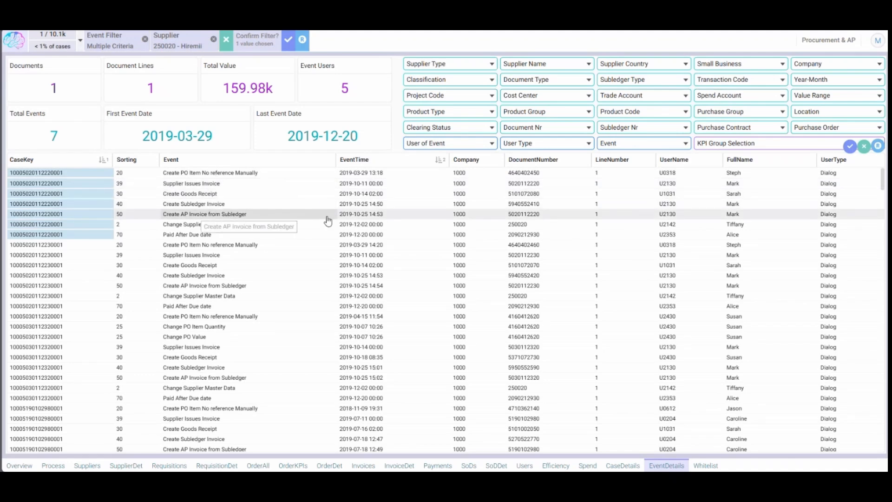
click(864, 148)
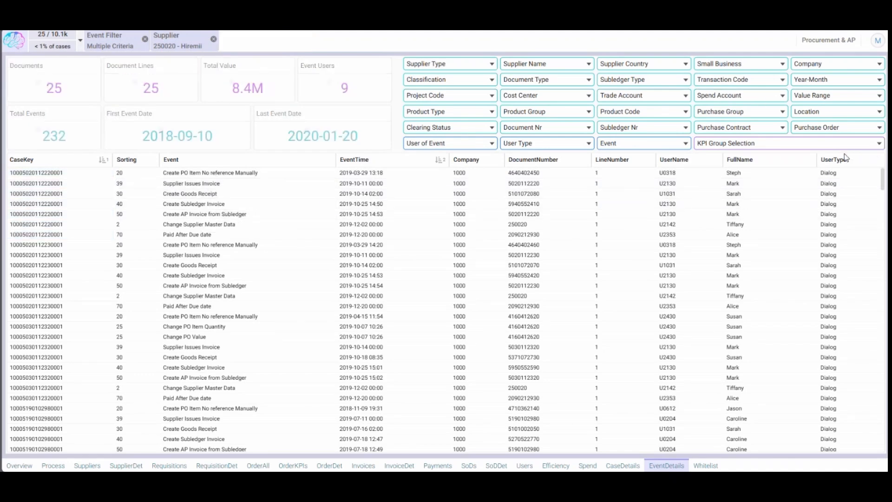
click(231, 297)
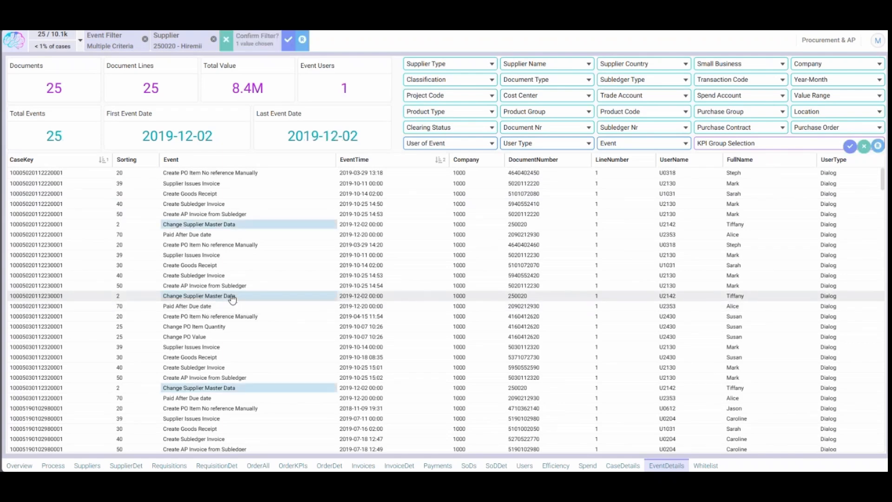
click(287, 43)
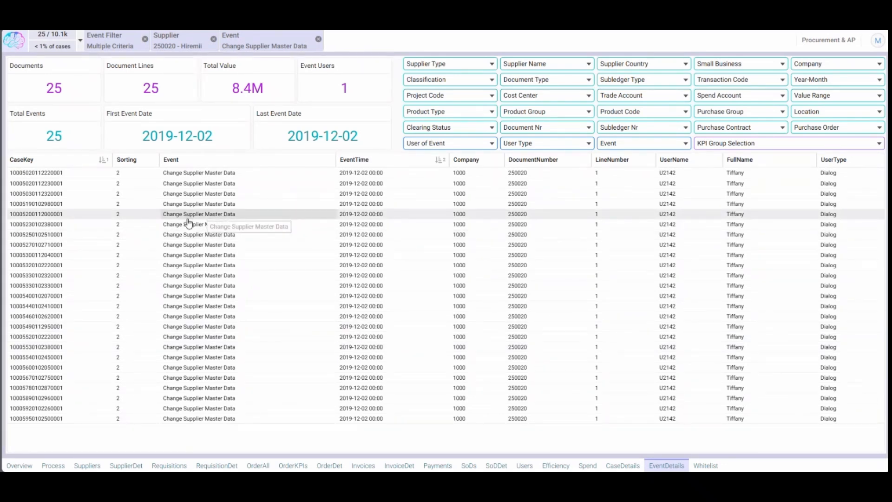
Return to the process map and remove the event, supplier and multiple-criteria event filters
click(53, 465)
scroll(412, 420, up, 3)
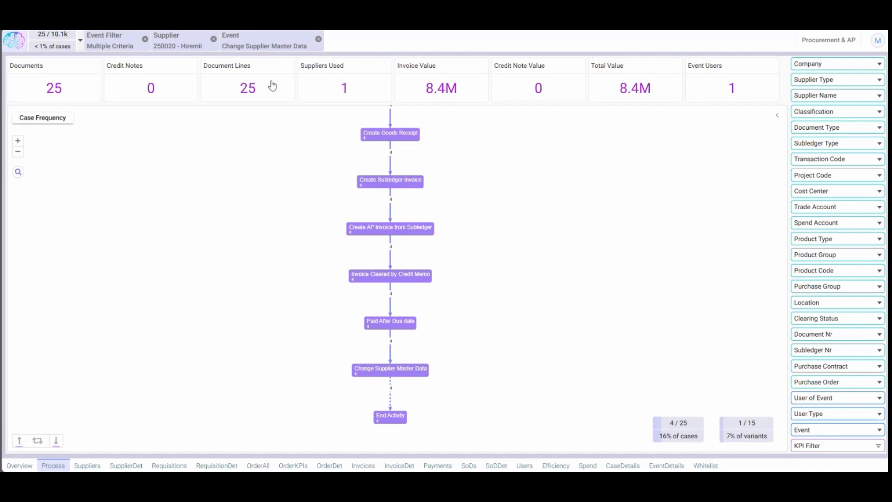
click(319, 39)
click(213, 39)
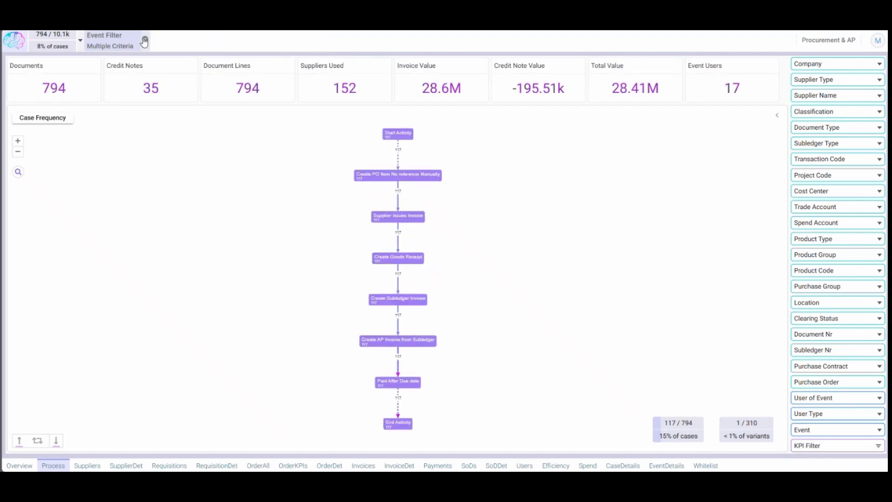
click(144, 39)
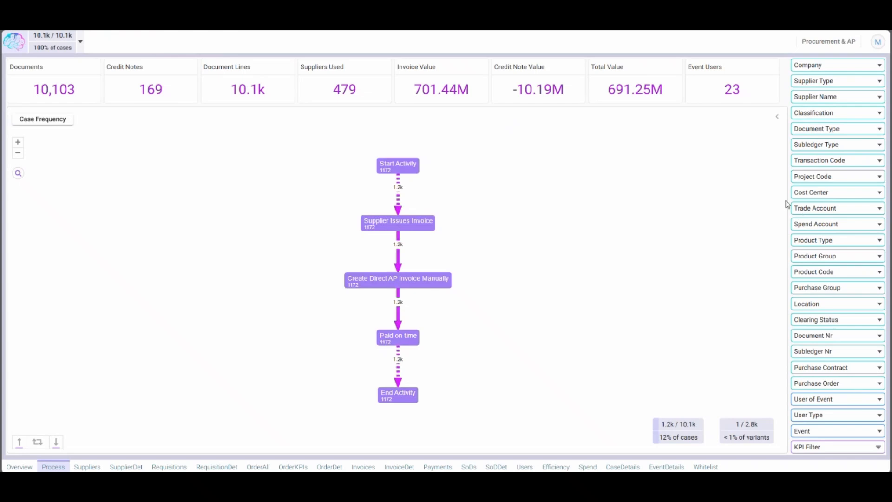
Extend the variant list, show variants v1 to v26 in the process map and examine the flow around Create PO Item No reference Manually
click(777, 117)
click(678, 115)
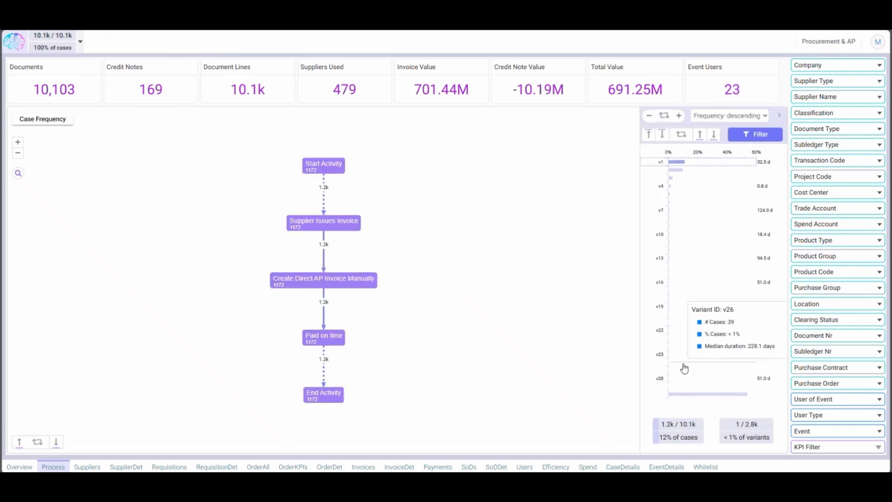
drag(703, 163, 709, 364)
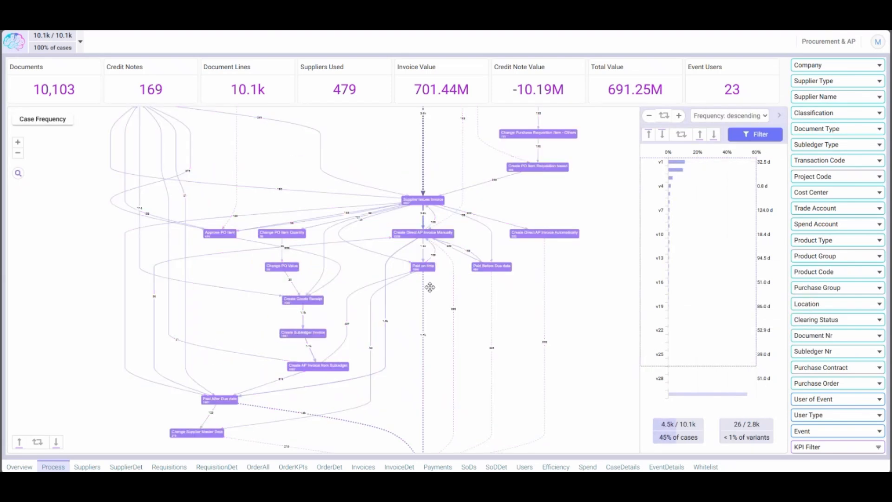
drag(240, 259, 250, 344)
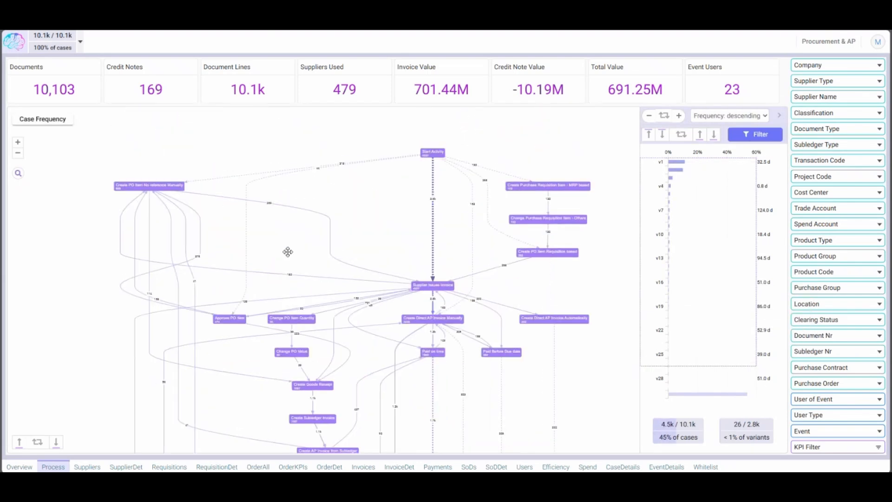
scroll(306, 336, up, 2)
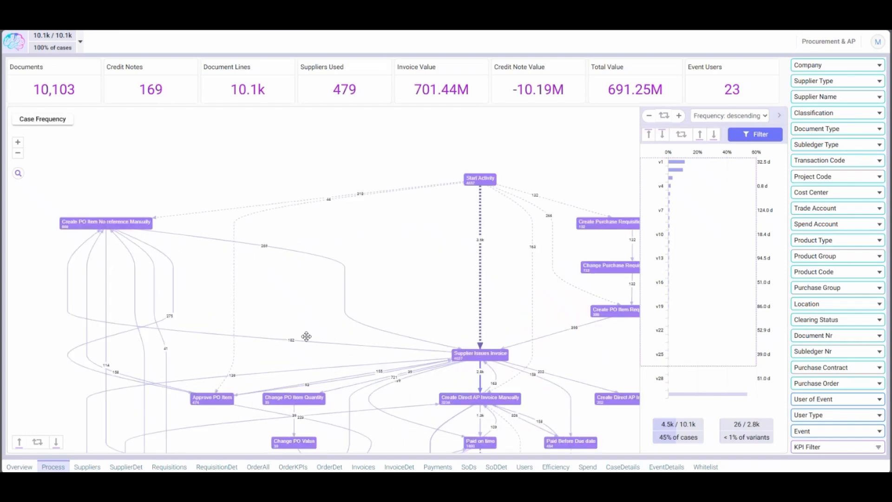
scroll(294, 358, up, 3)
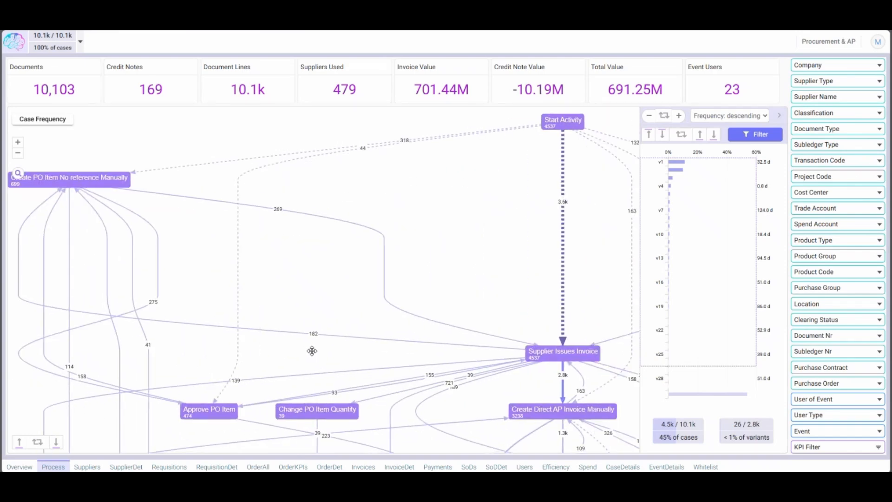
drag(312, 351, 322, 352)
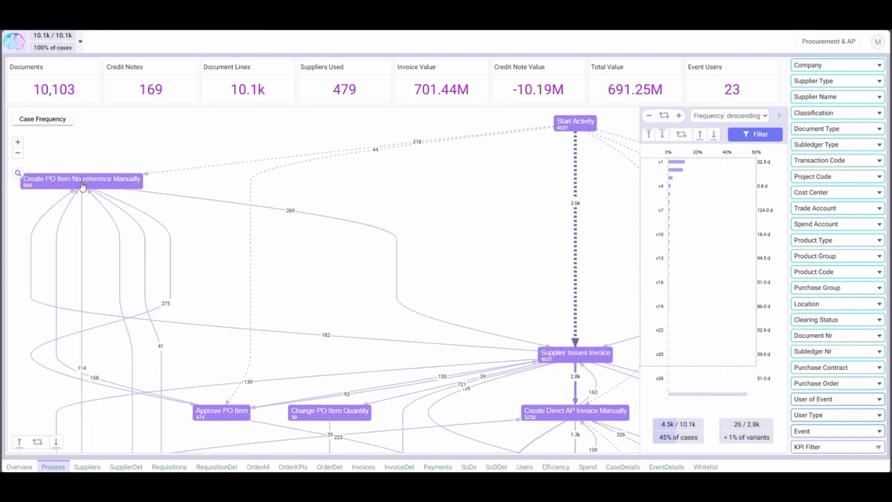
Filter to cases where Supplier Issues Invoice leads to Create PO Item No reference Manually, with the relation set to At anytime followed by
click(325, 339)
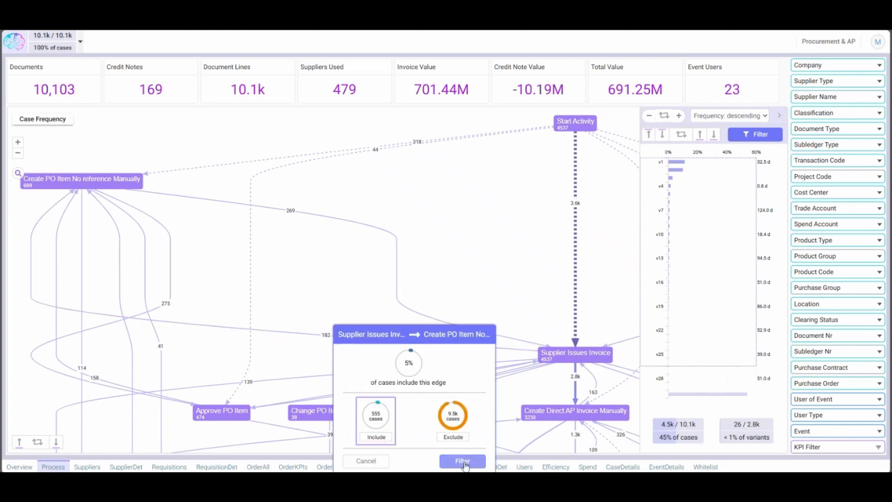
click(463, 460)
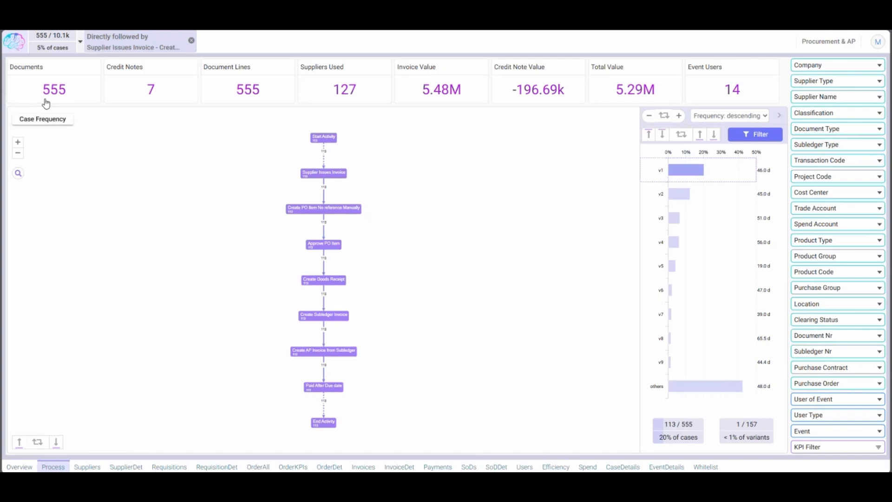
click(150, 46)
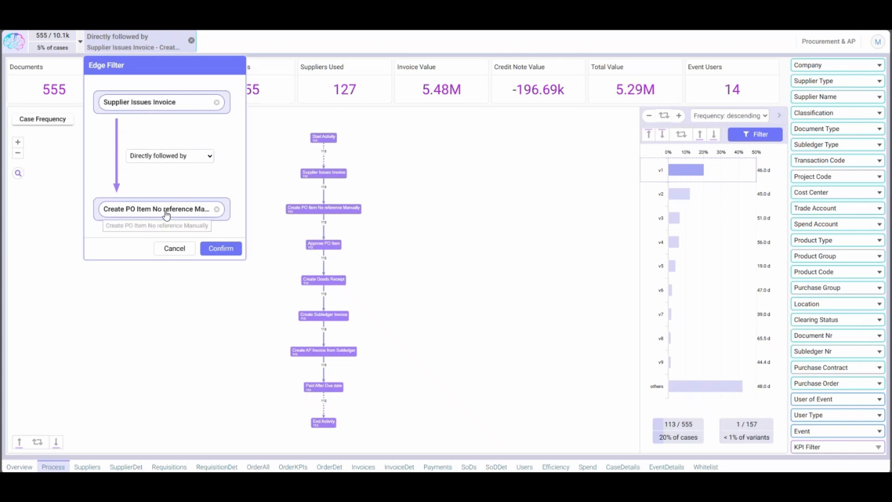
click(184, 159)
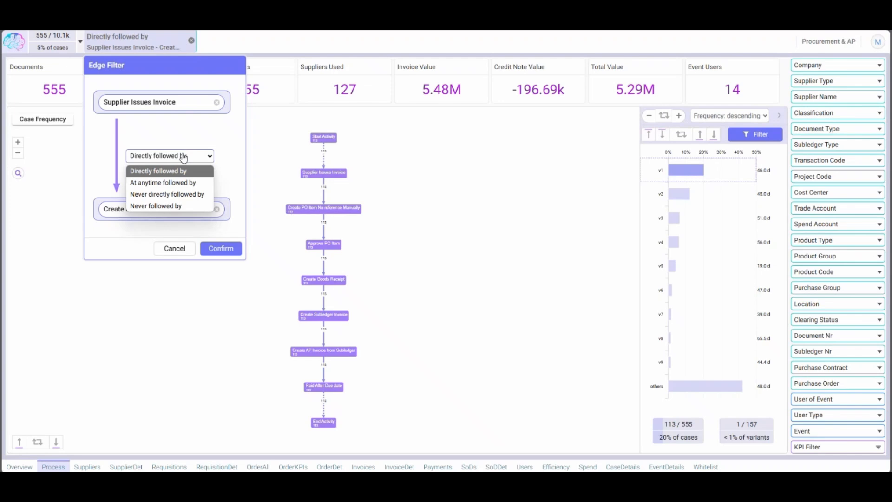
click(192, 184)
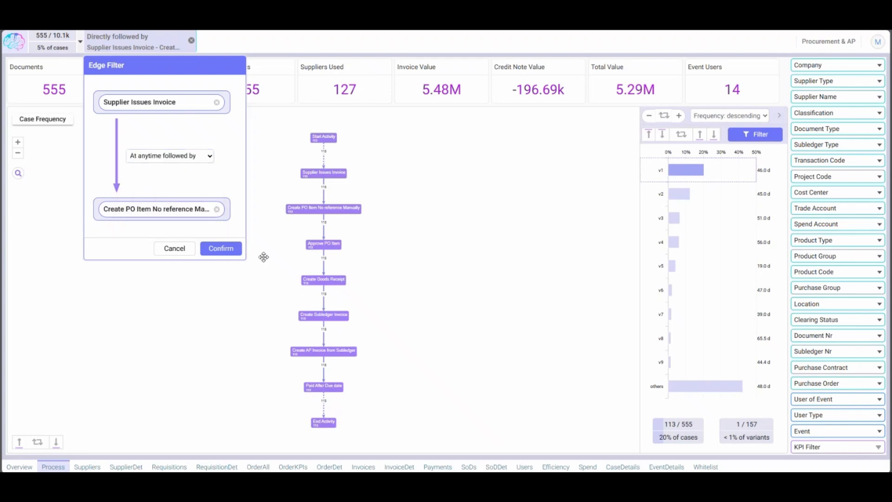
click(224, 252)
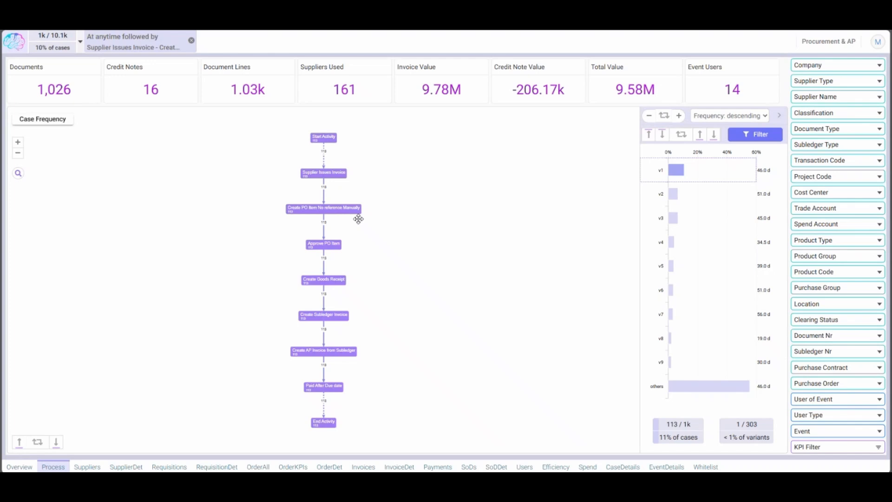
Display the average throughput in days on the process map instead of the case frequency
scroll(397, 241, up, 3)
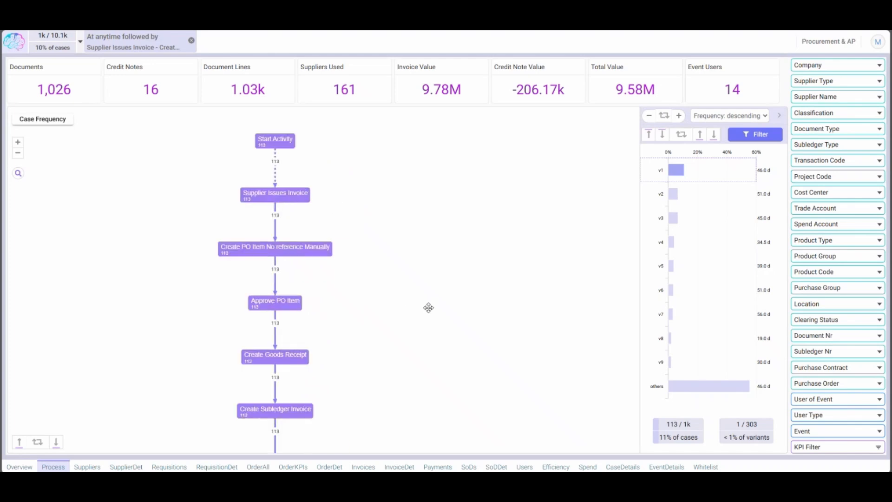
click(33, 121)
mouse_move(70, 210)
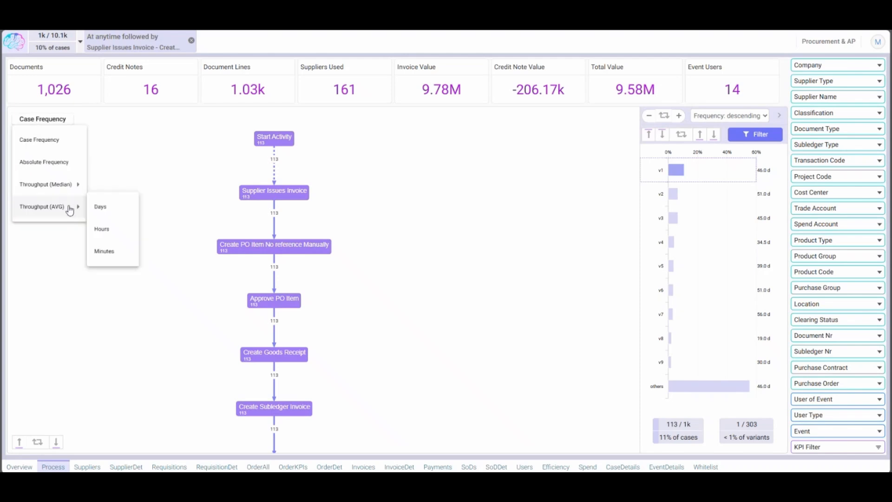
click(110, 212)
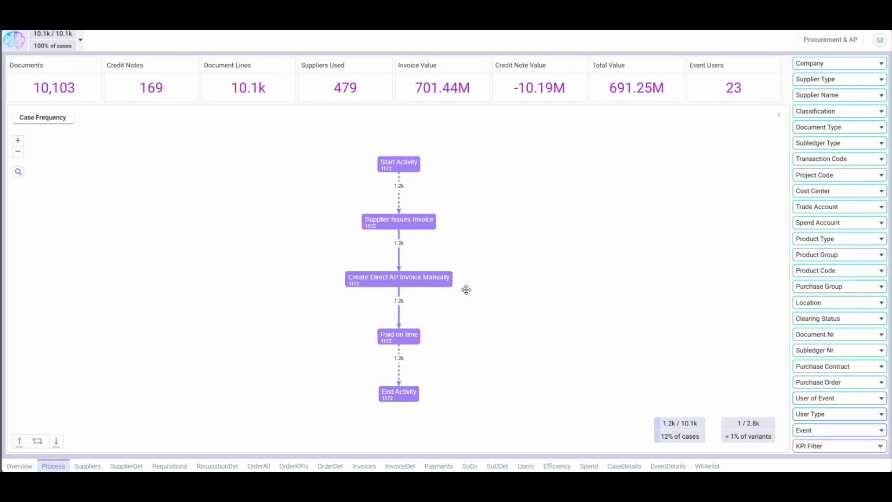
Add an event filter so that cases must pass through Cancel Goods Receipt
click(18, 173)
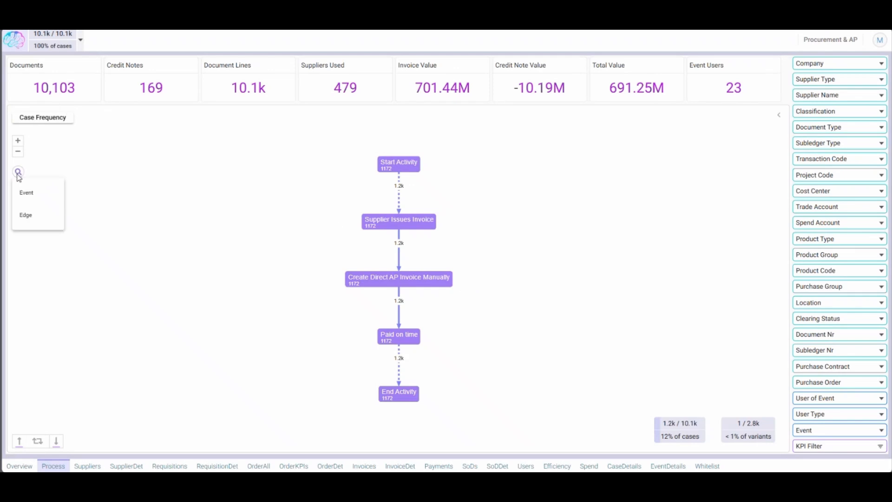
click(41, 200)
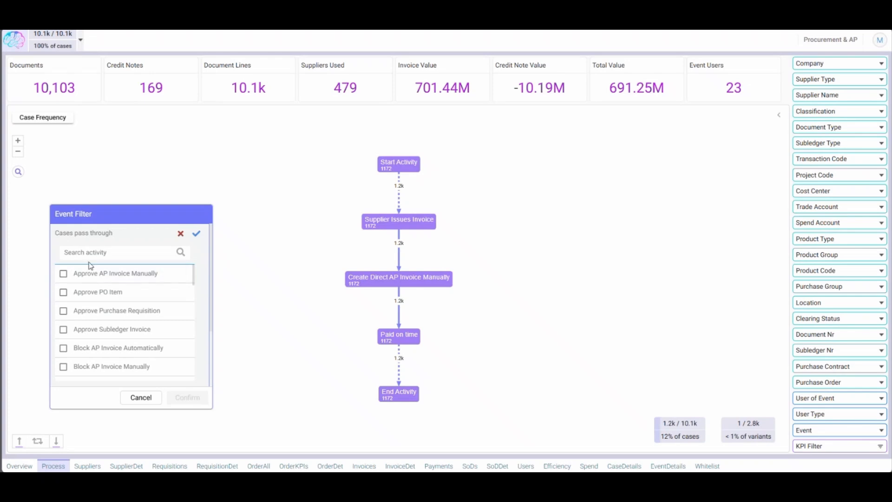
click(92, 256)
text(cance)
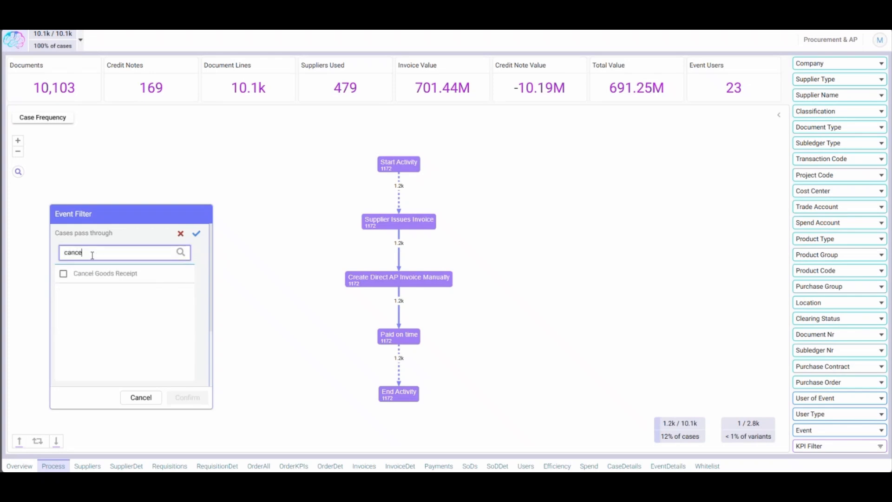
click(113, 275)
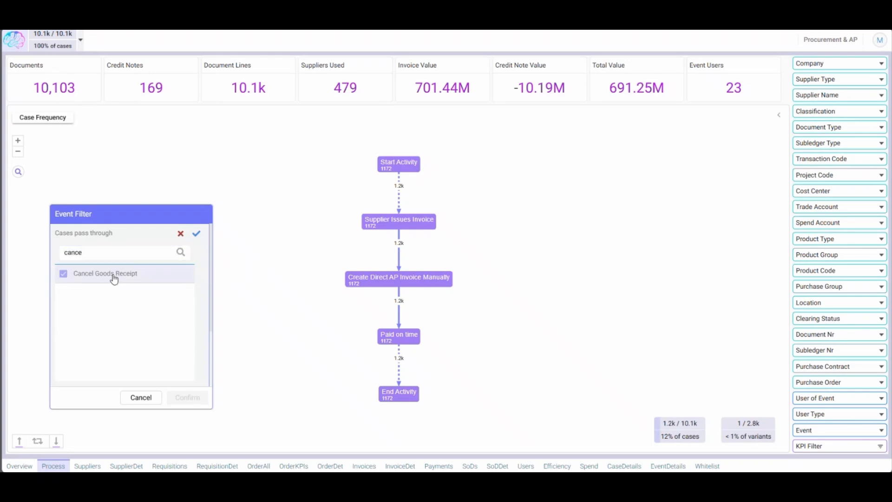
click(195, 233)
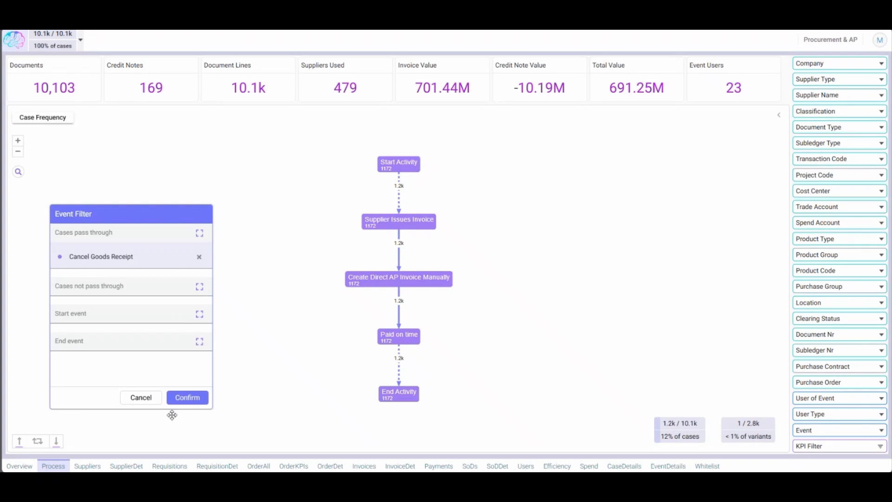
click(187, 398)
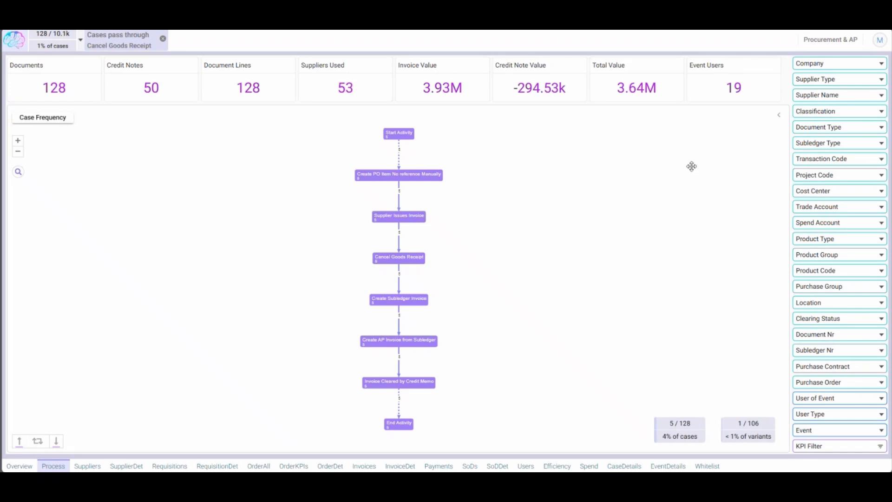
Show variants v1 to v8 in the process map and filter to cases that pass through Change PO Value
click(778, 115)
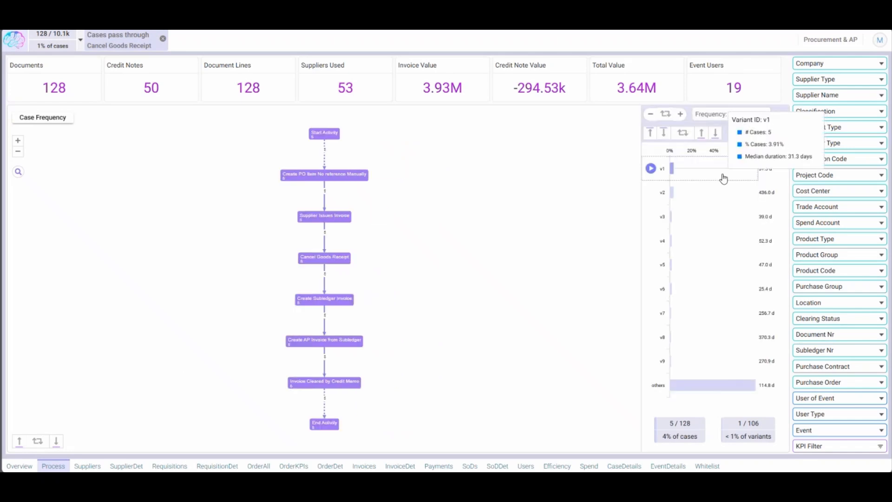
drag(724, 171, 717, 339)
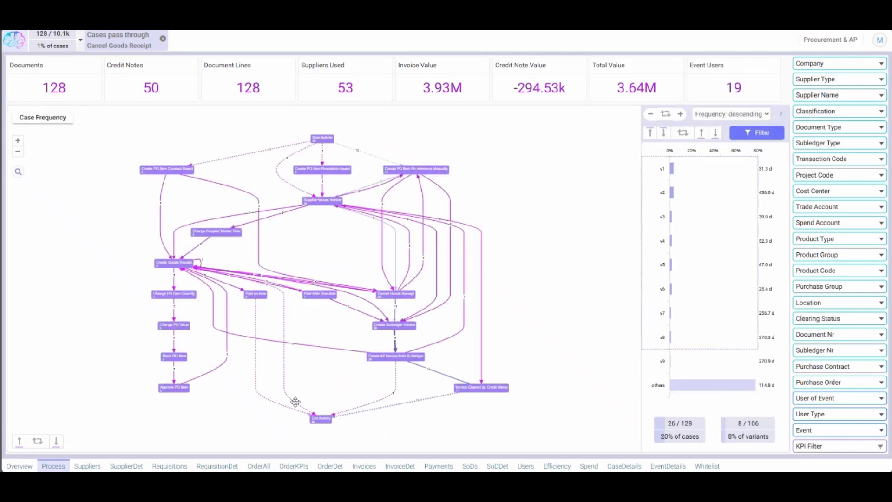
scroll(248, 373, up, 3)
drag(248, 373, 411, 369)
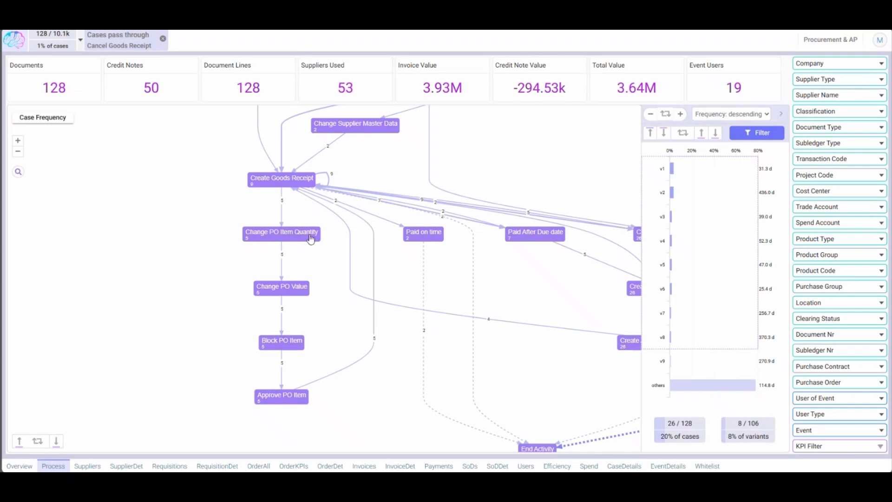
click(300, 292)
click(450, 441)
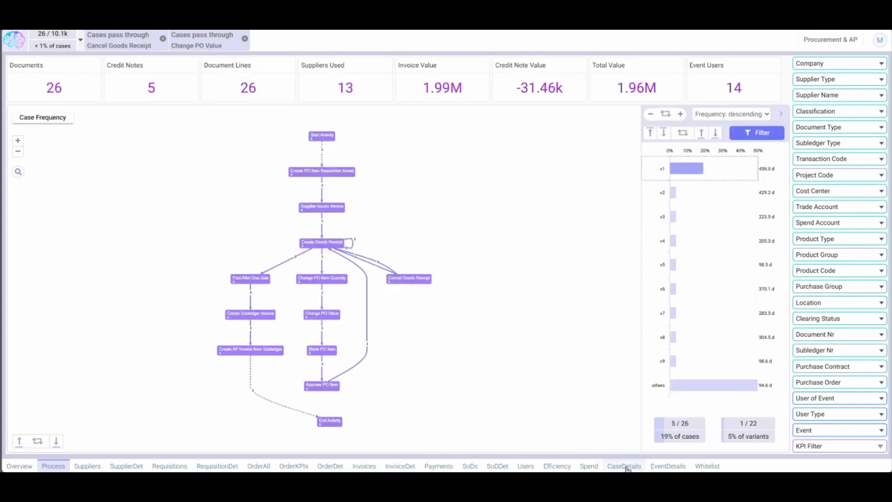
Restrict the event details to Change PO Value events for review and remove that event filter again
click(668, 466)
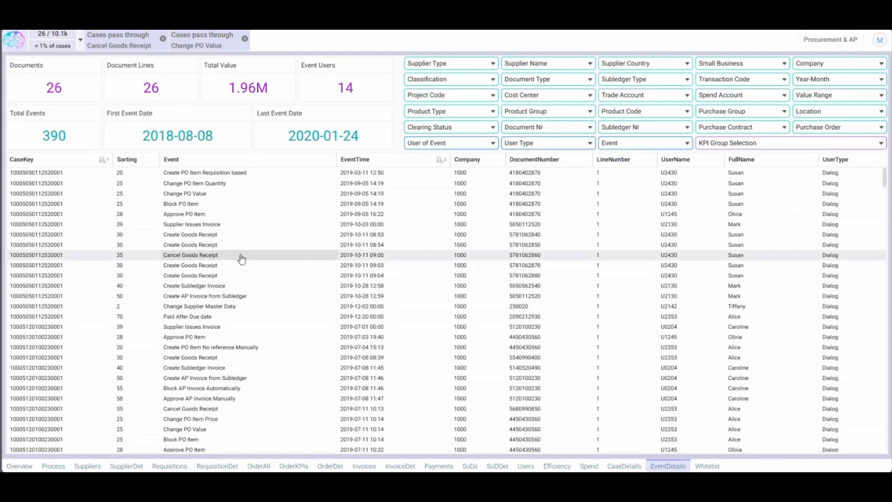
click(197, 194)
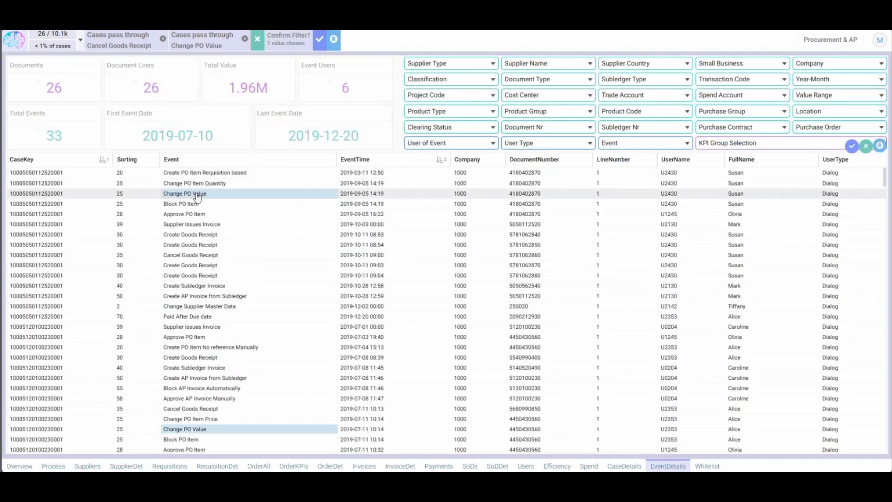
click(850, 147)
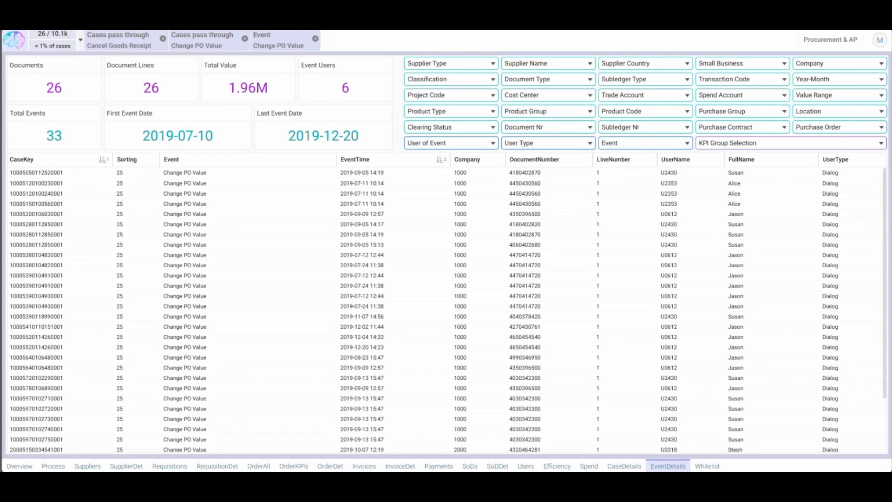
click(315, 38)
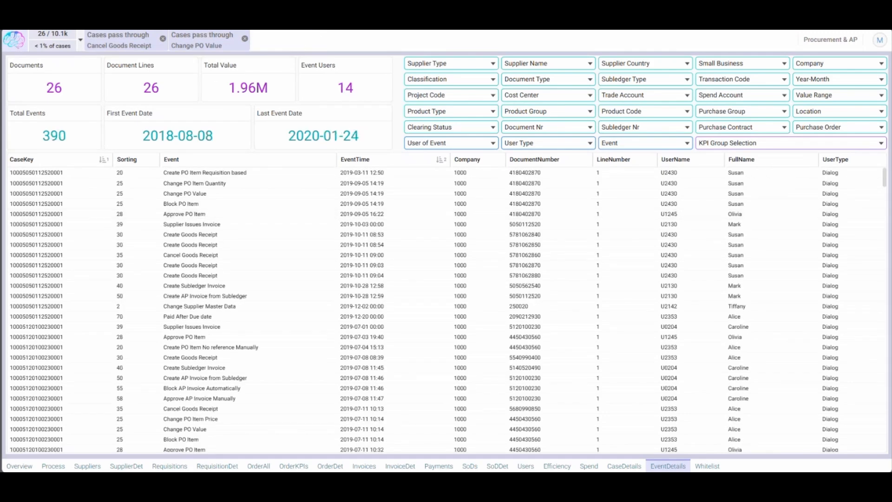
Open the efficiency analysis and remove the Change PO Value and Cancel Goods Receipt case filters
click(50, 466)
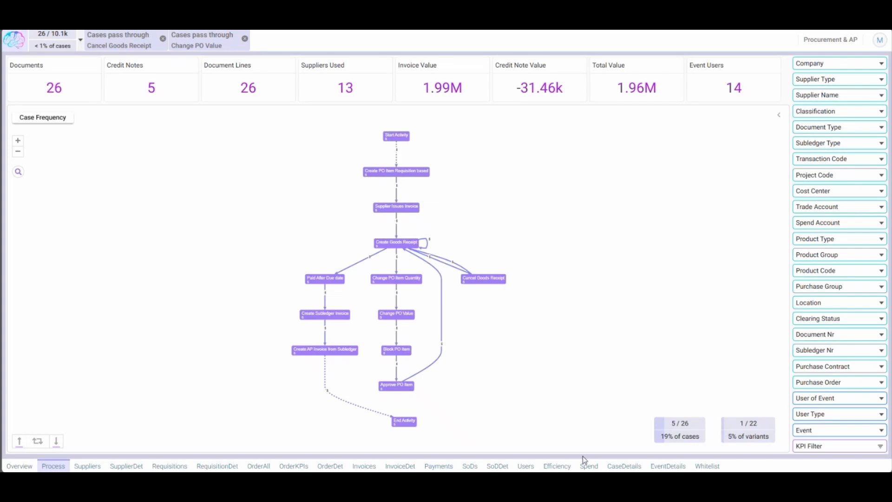
click(557, 466)
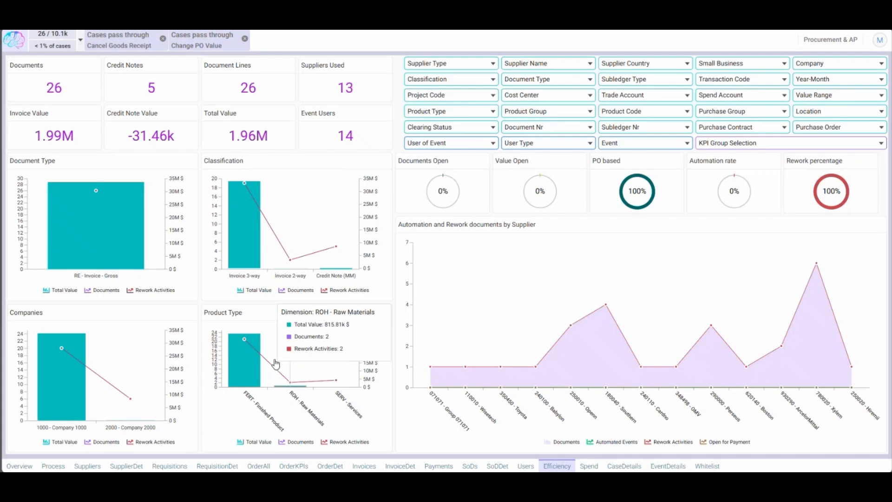
click(245, 38)
click(162, 41)
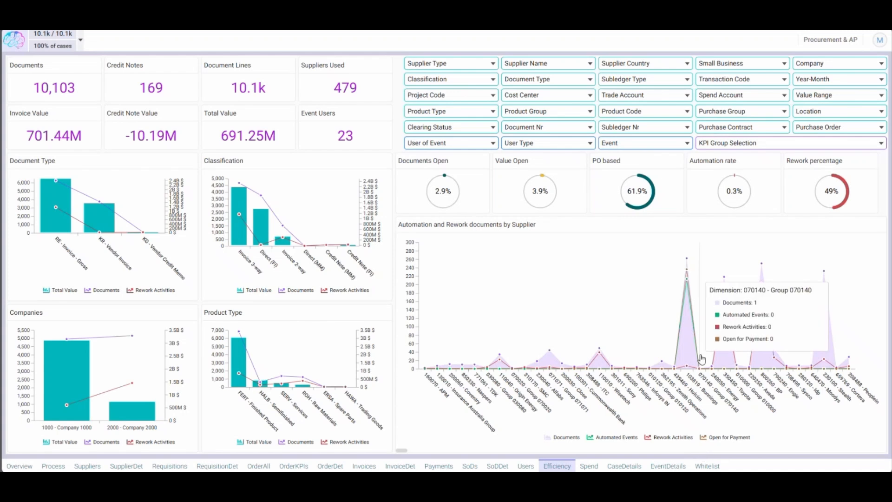
Examine the document, automation and rework figures of the peak suppliers in the Automation and Rework documents by Supplier chart
mouse_move(685, 328)
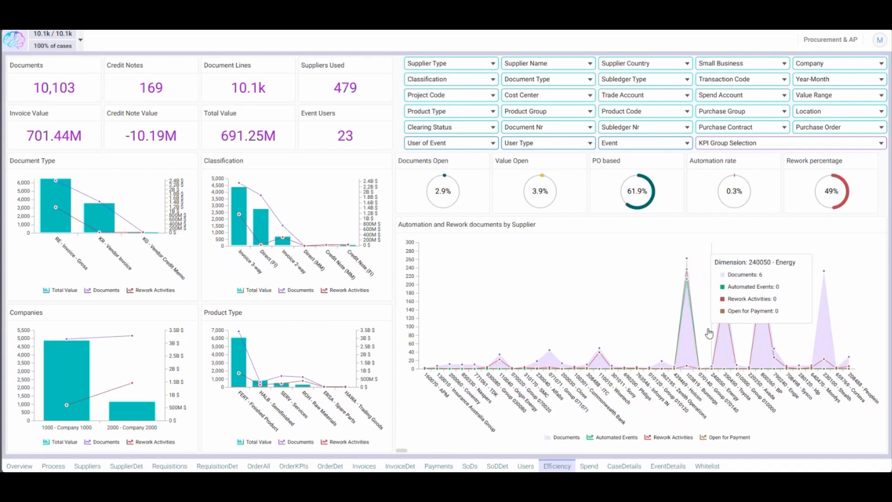
mouse_move(726, 343)
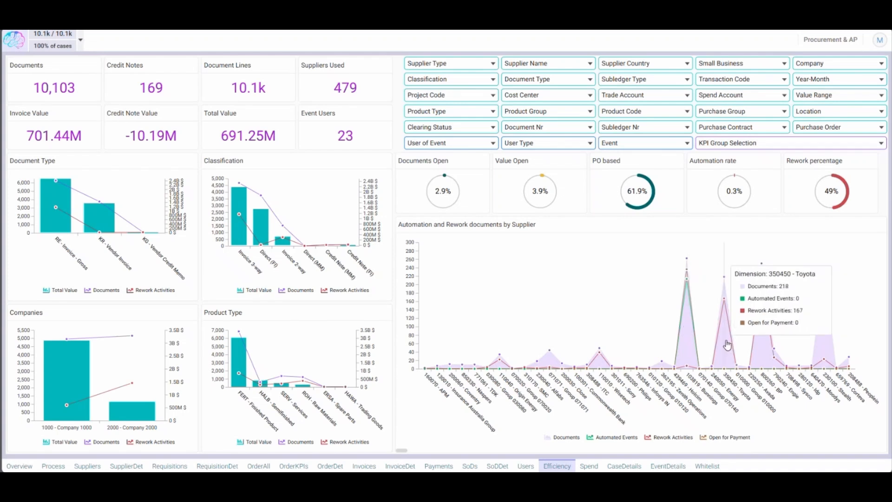
mouse_move(767, 347)
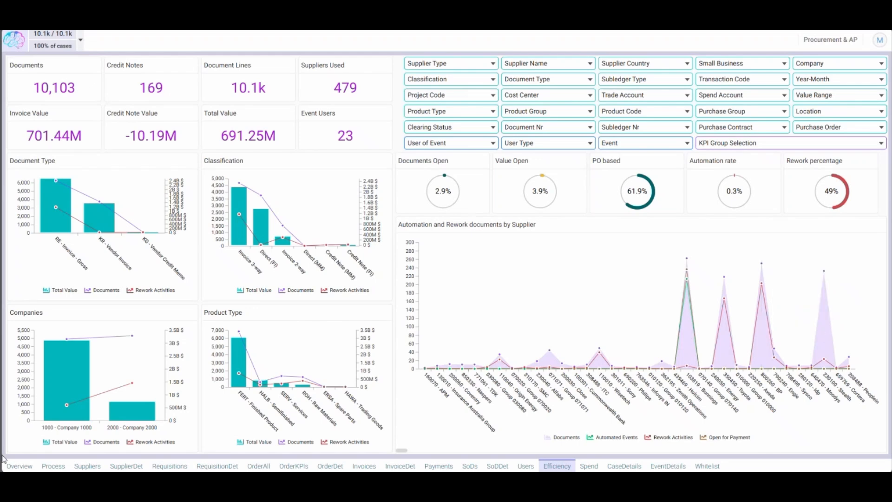
Return to the unfiltered process map and extend it to show the three most frequent variants
click(19, 466)
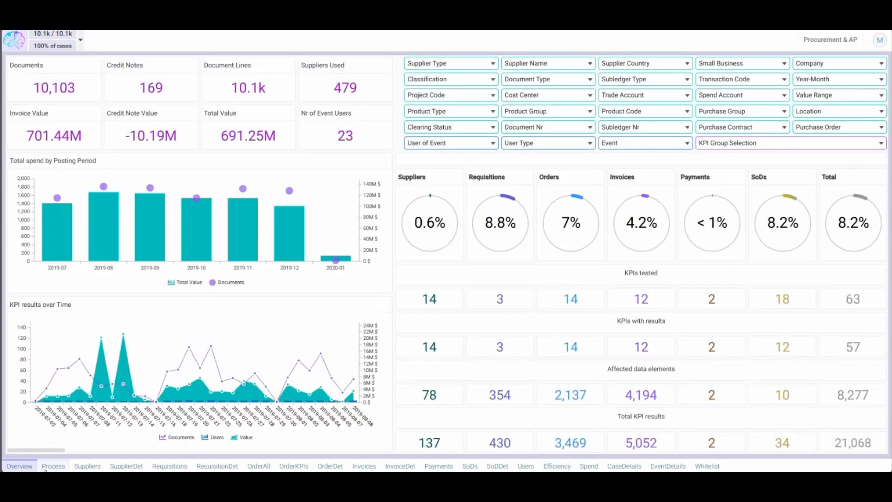
click(53, 466)
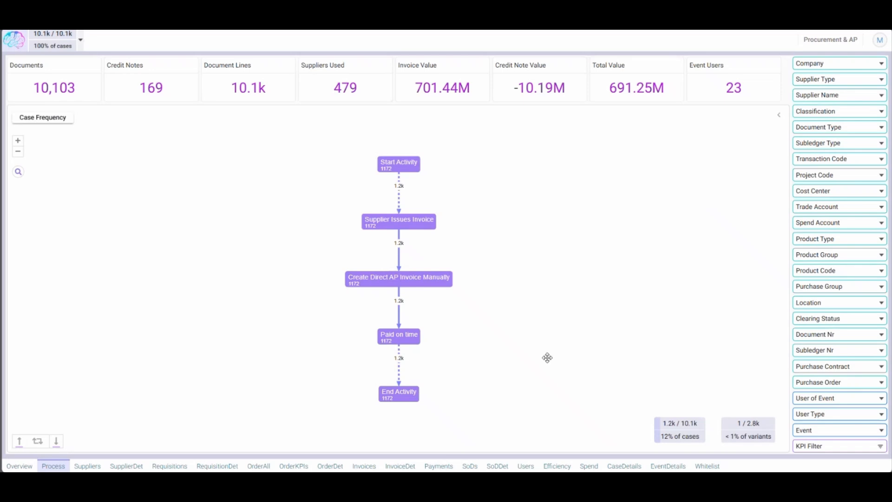
click(57, 442)
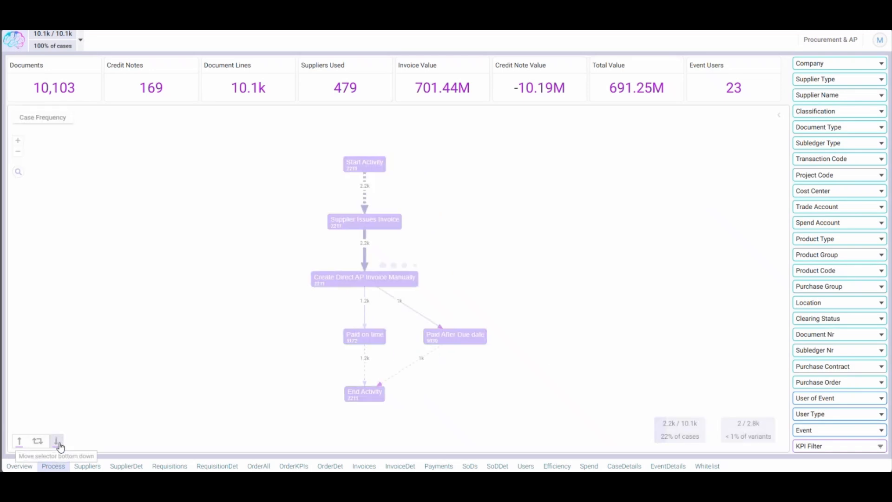
click(56, 442)
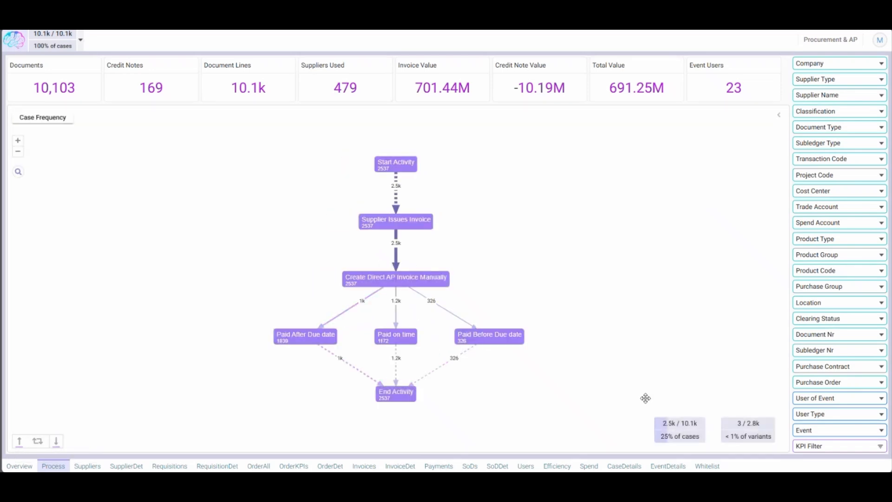
scroll(643, 384, down, 2)
scroll(643, 384, up, 2)
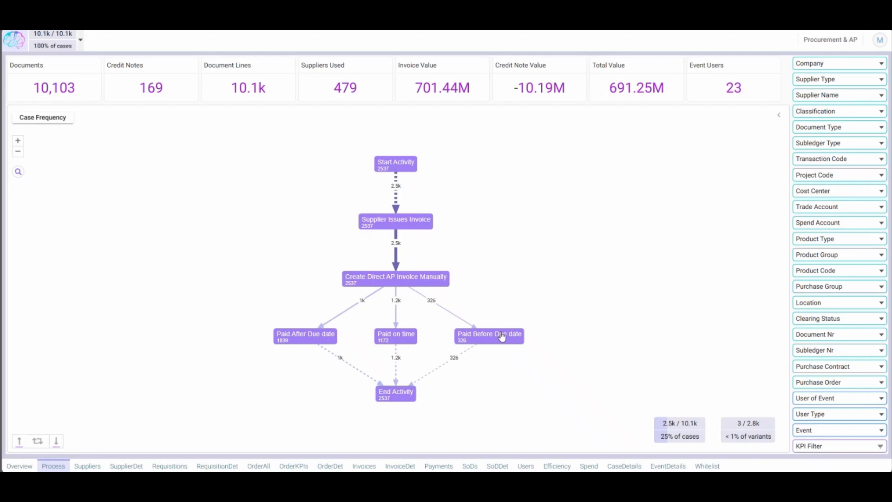
Display the average throughput in days on the three-variant process map
click(43, 117)
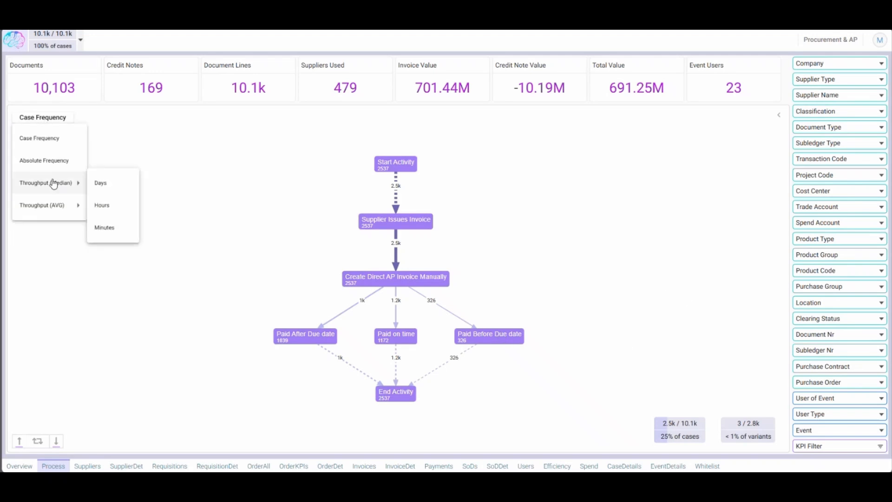
mouse_move(51, 209)
click(125, 206)
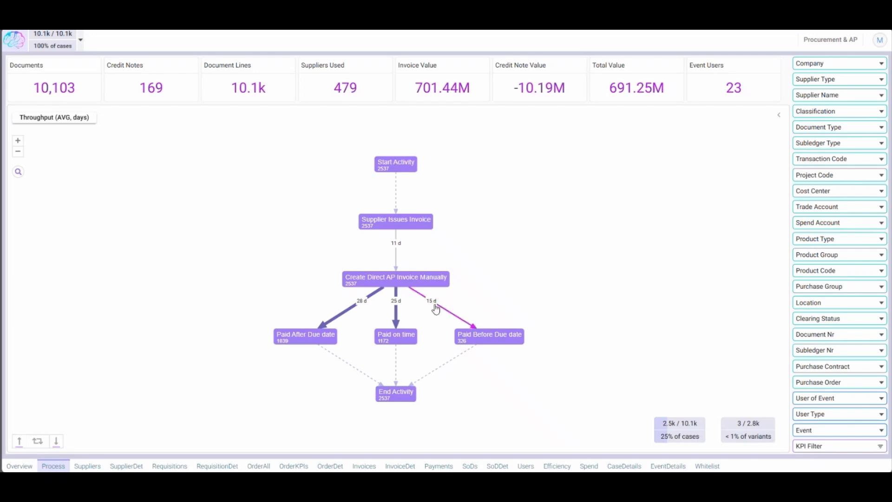
Switch the process map metric to the median throughput in days
click(68, 121)
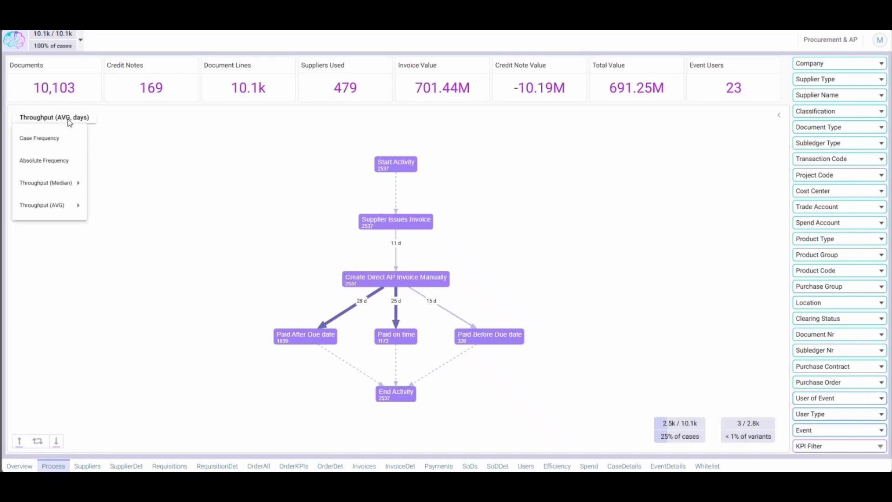
mouse_move(77, 186)
click(126, 186)
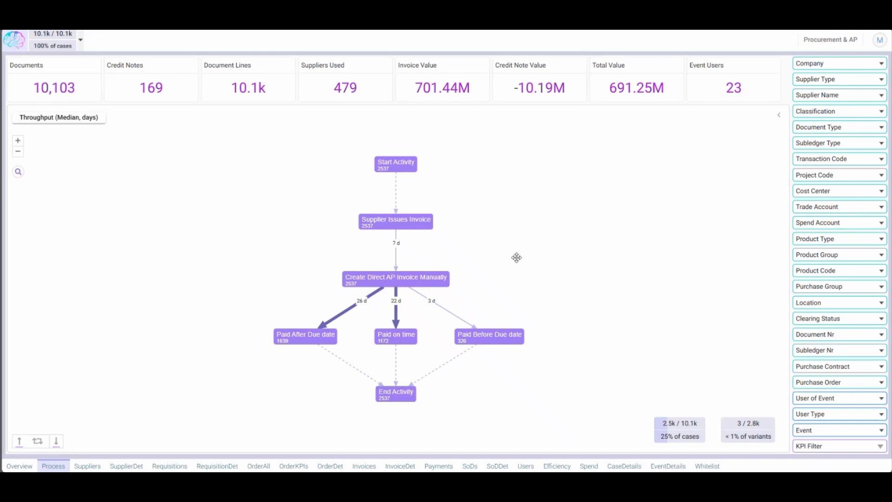
Filter to cases that pass through Paid Before Due date and extend the process map to four variants
click(492, 344)
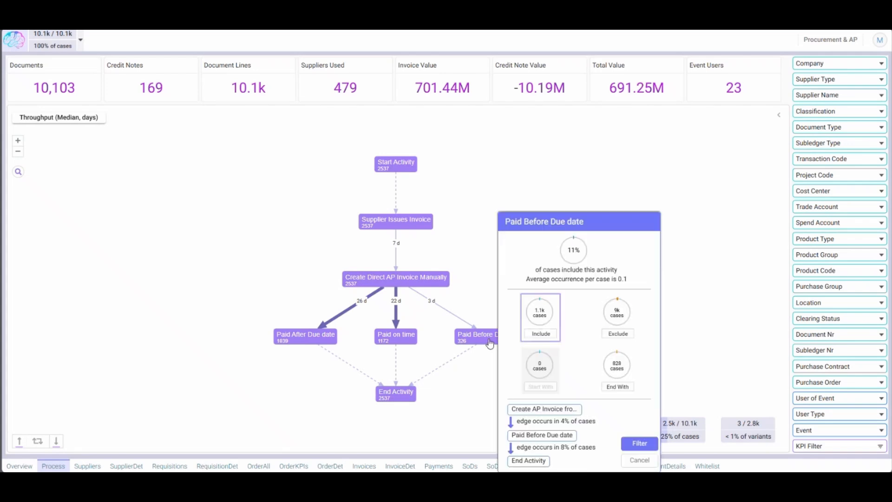
click(645, 447)
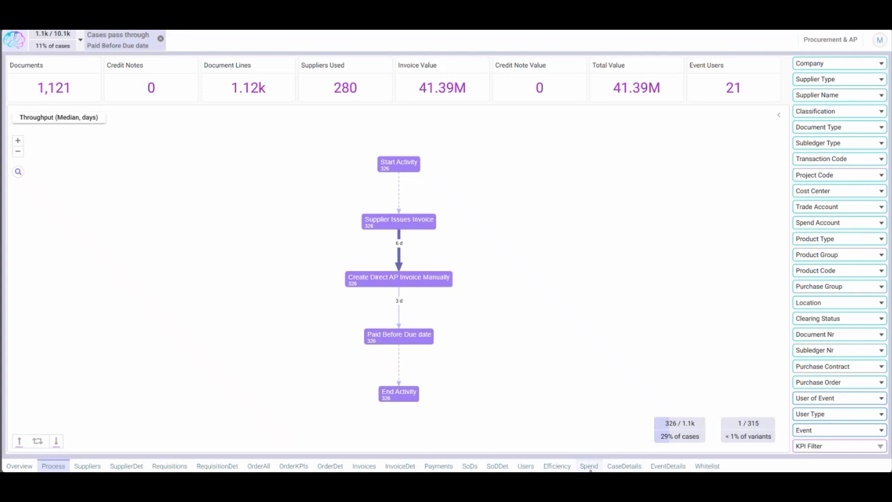
click(57, 442)
click(57, 442)
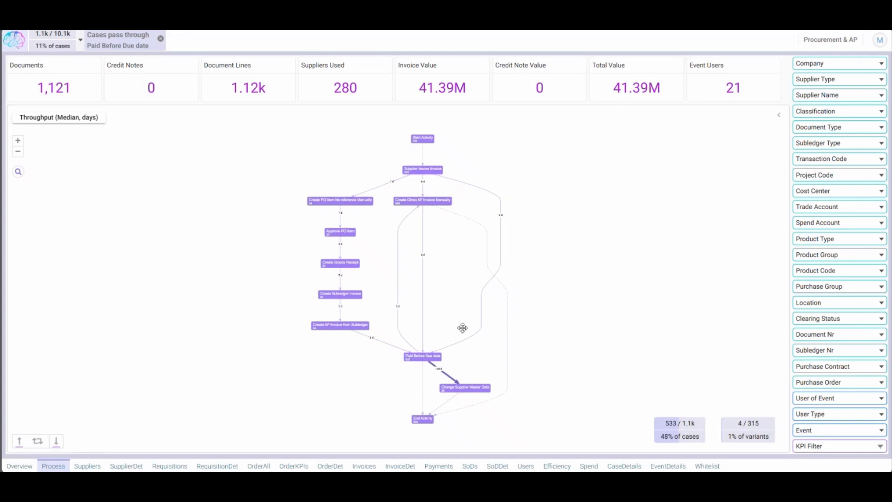
Add a filter so that cases must also pass through Change Supplier Master Data
scroll(511, 367, up, 5)
drag(480, 387, 462, 262)
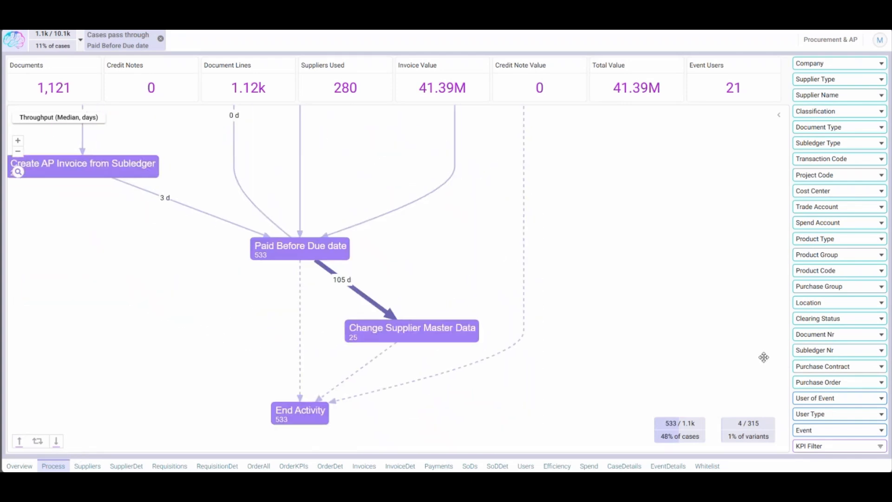
click(445, 333)
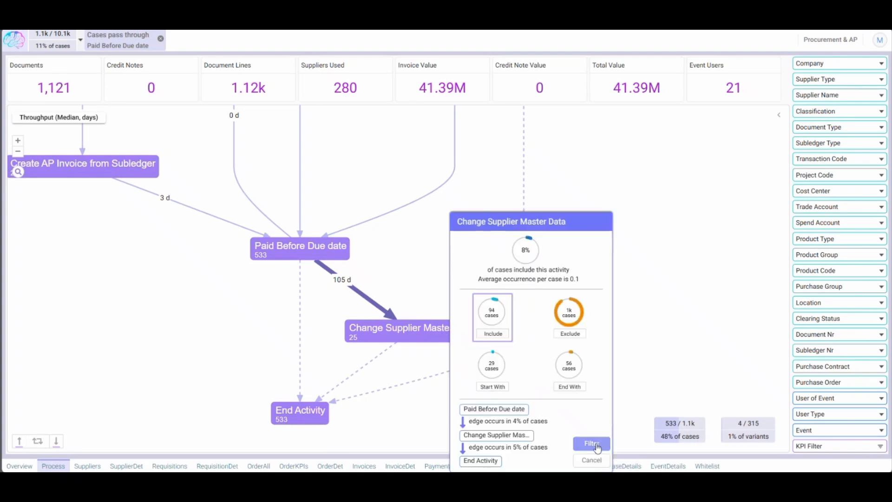
click(600, 447)
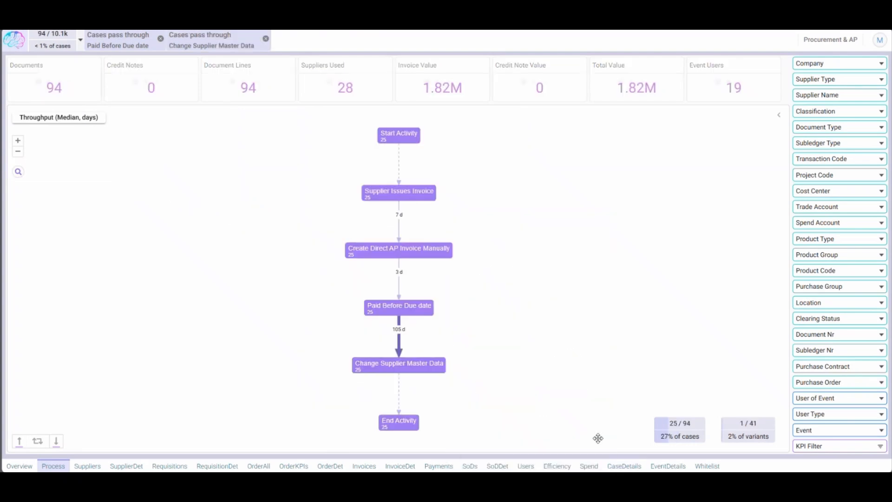
Extend the map to six variants and filter to cases where Change Supplier Master Data is directly followed by Paid Before Due date
click(57, 445)
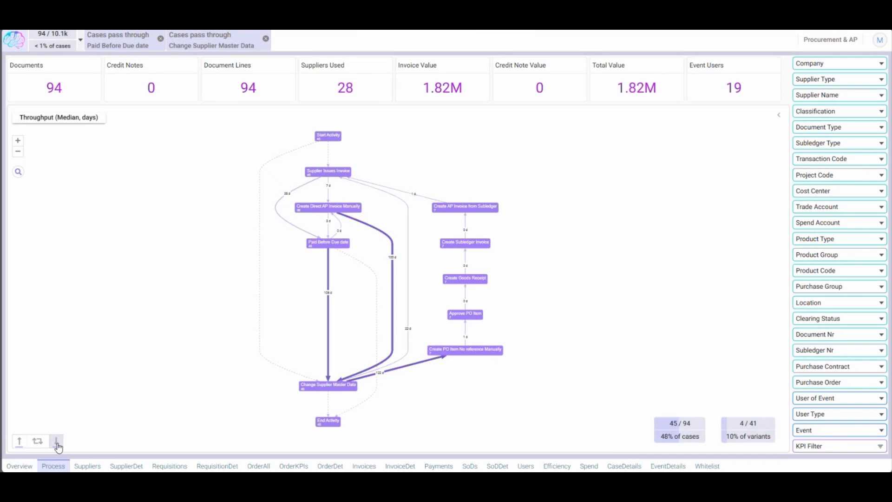
click(56, 444)
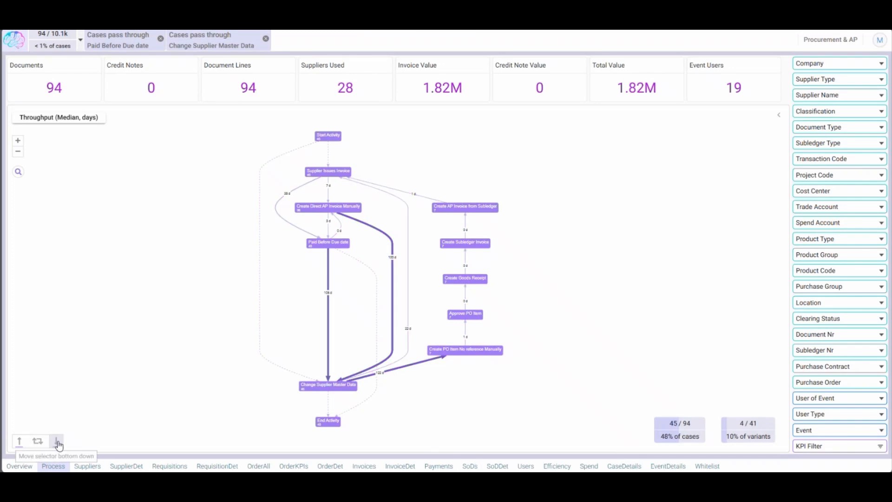
scroll(536, 400, up, 5)
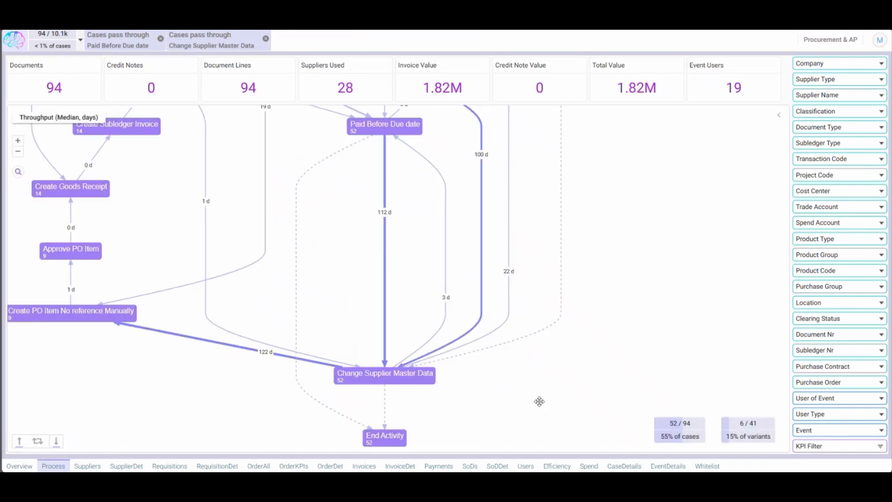
drag(539, 402, 530, 464)
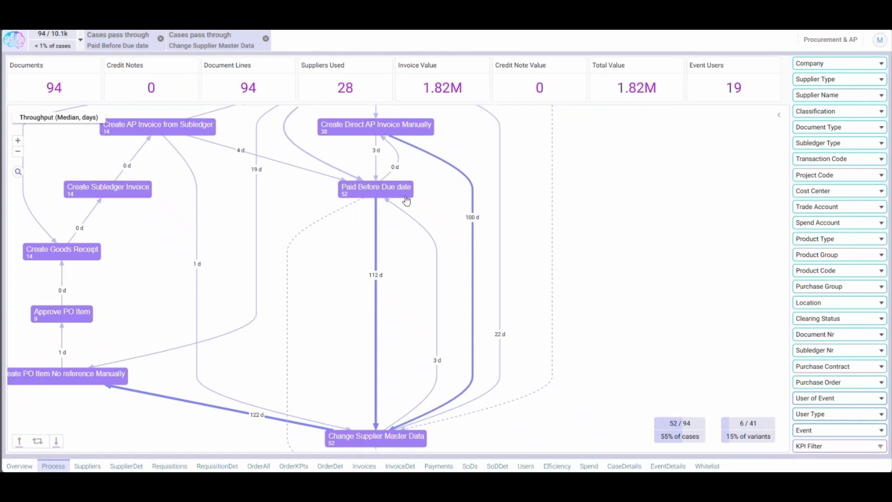
click(436, 354)
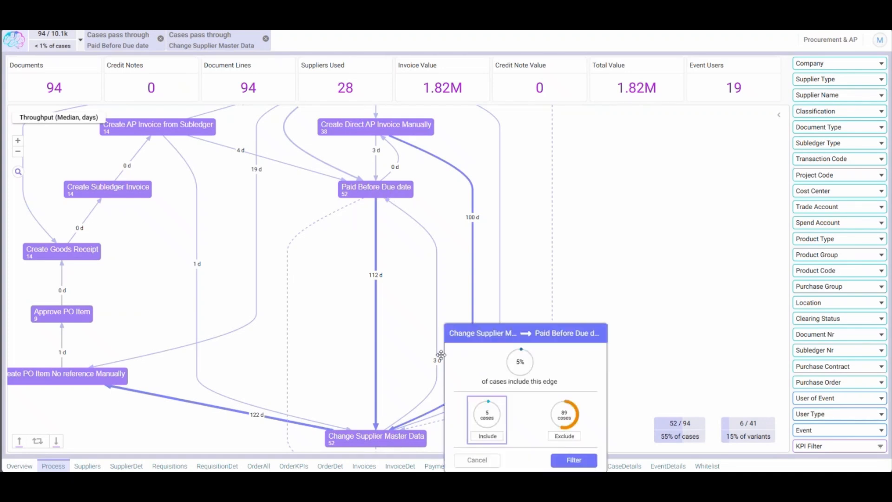
click(576, 460)
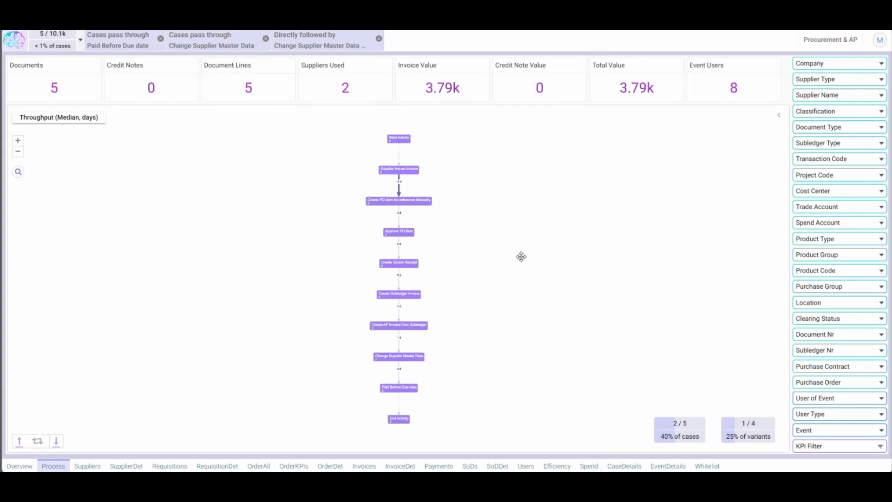
Inspect the end of the filtered process flow and open the case details for the remaining cases
scroll(464, 370, up, 5)
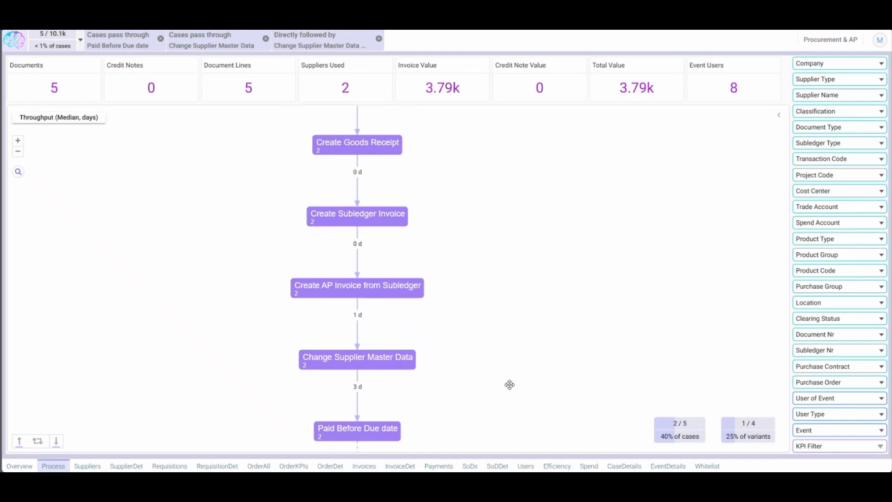
drag(509, 385, 506, 260)
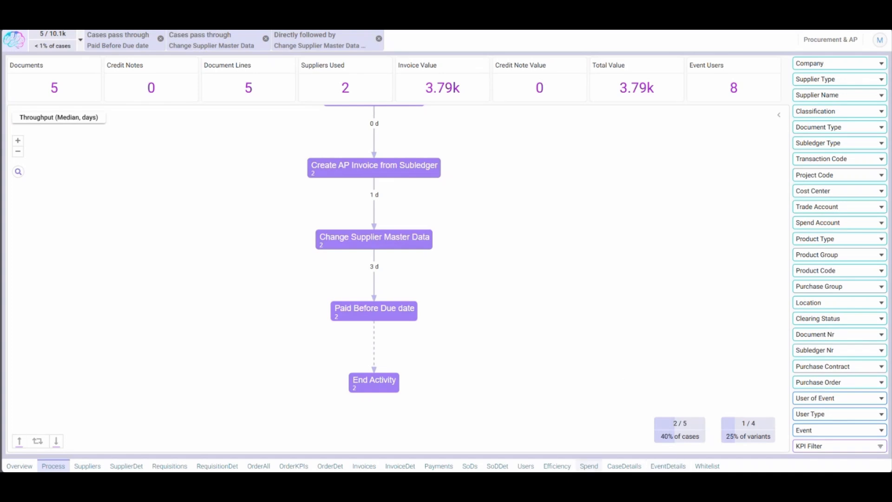
click(623, 466)
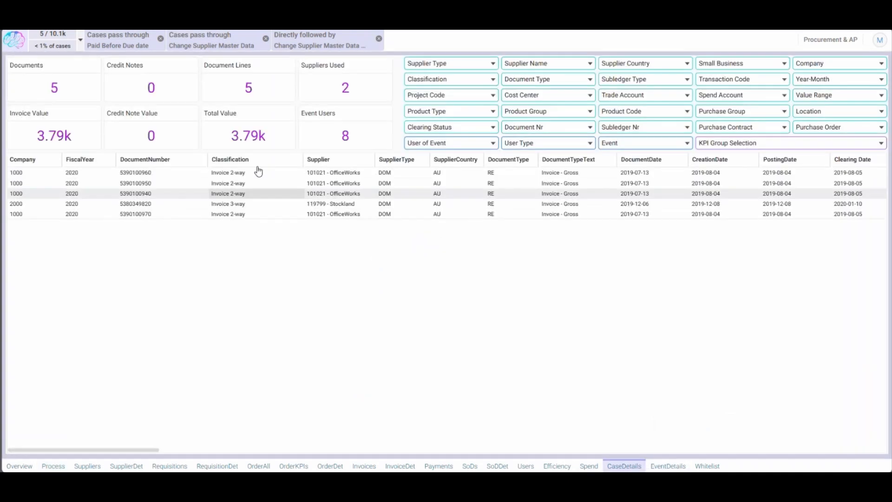
right_click(469, 190)
click(667, 388)
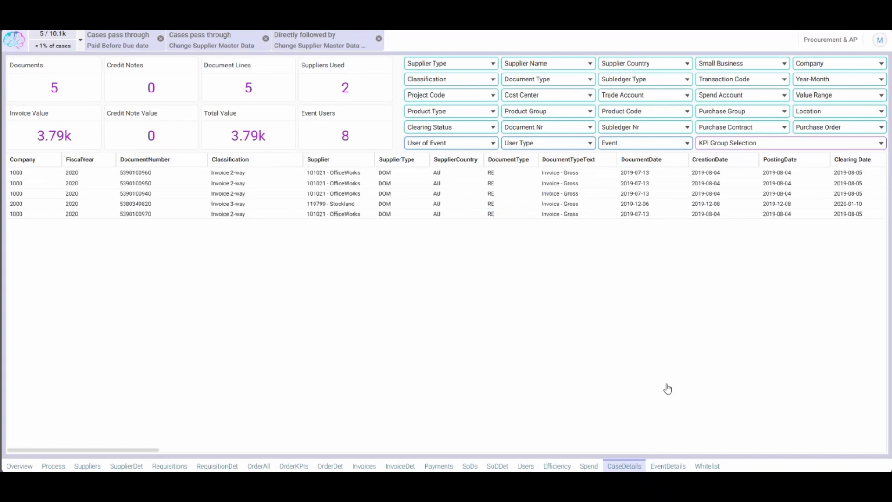
Open the event details of the filtered cases and add a filter on the Change Supplier Master Data event
click(676, 466)
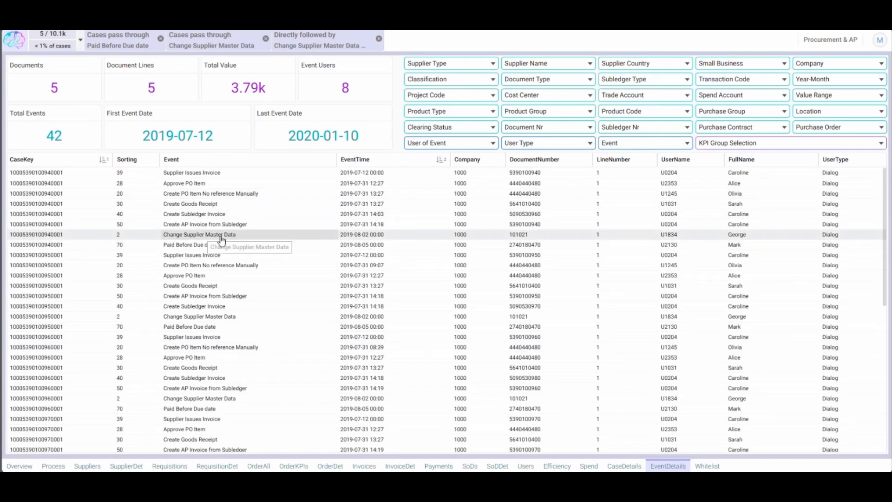
click(221, 236)
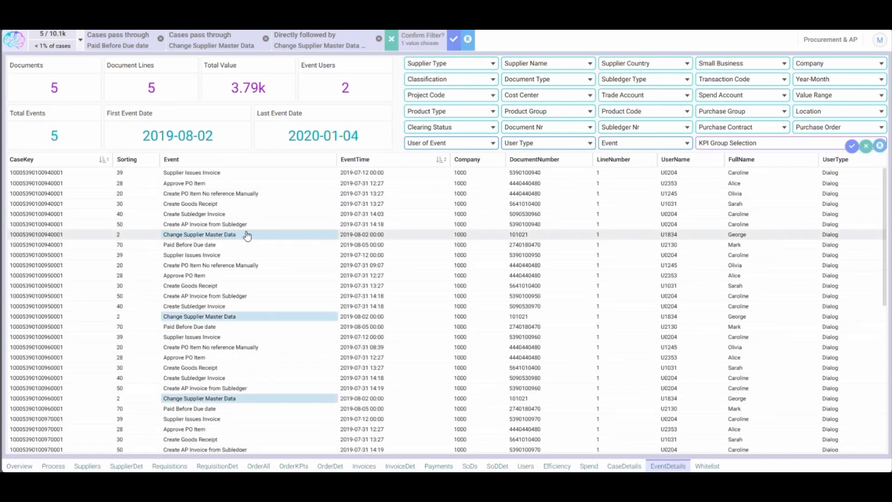
click(453, 43)
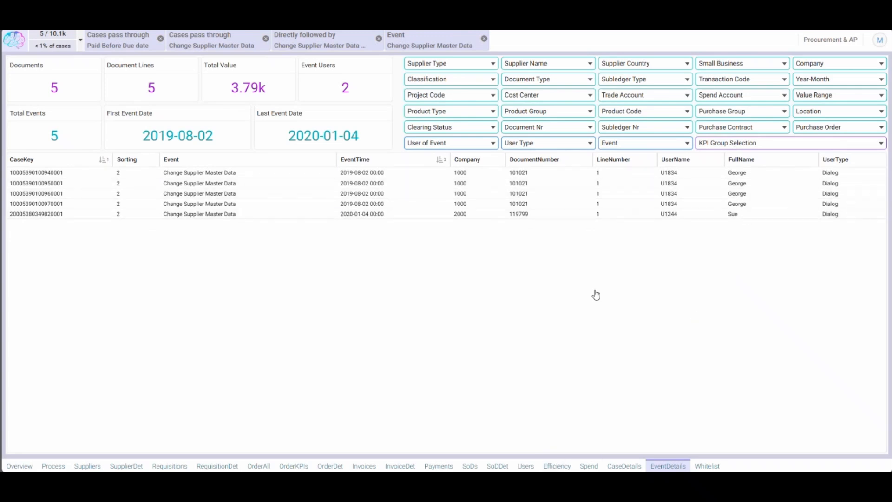
Review the spend breakdown and the user activity behind the filtered supplier master data changes
click(589, 466)
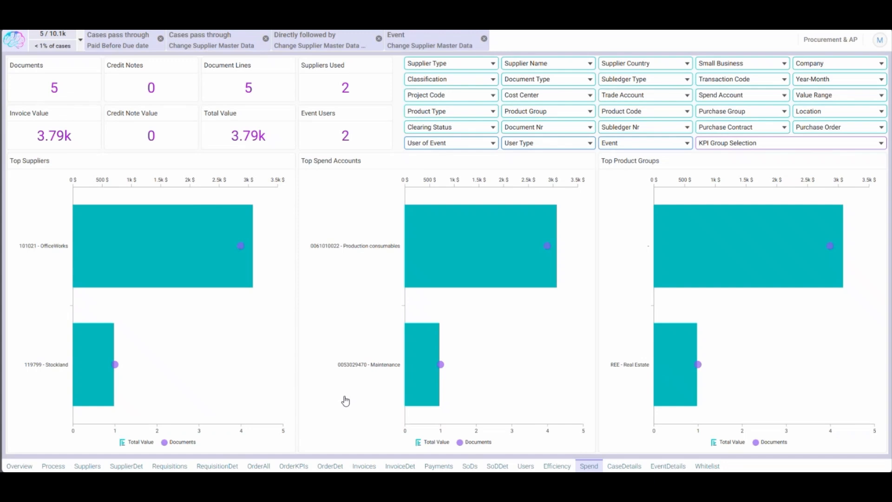
mouse_move(505, 344)
click(526, 465)
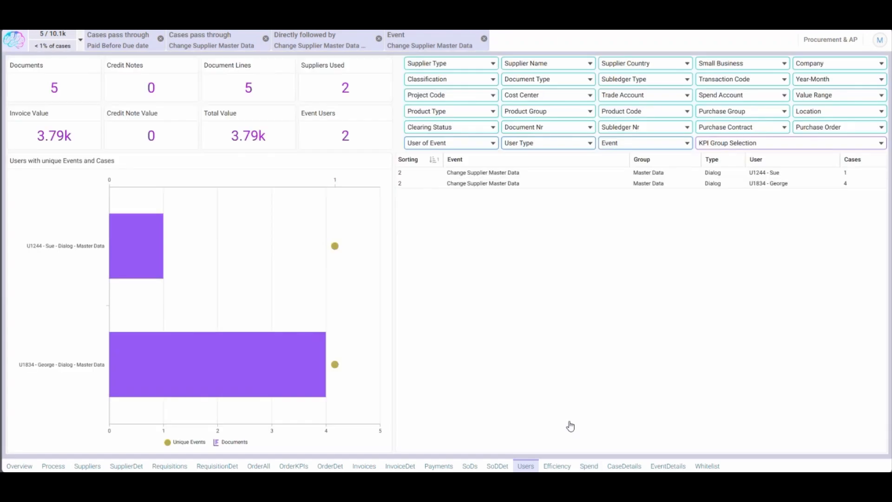
Remove all active filters, including the event, directly-followed and both pass-through filters
click(484, 39)
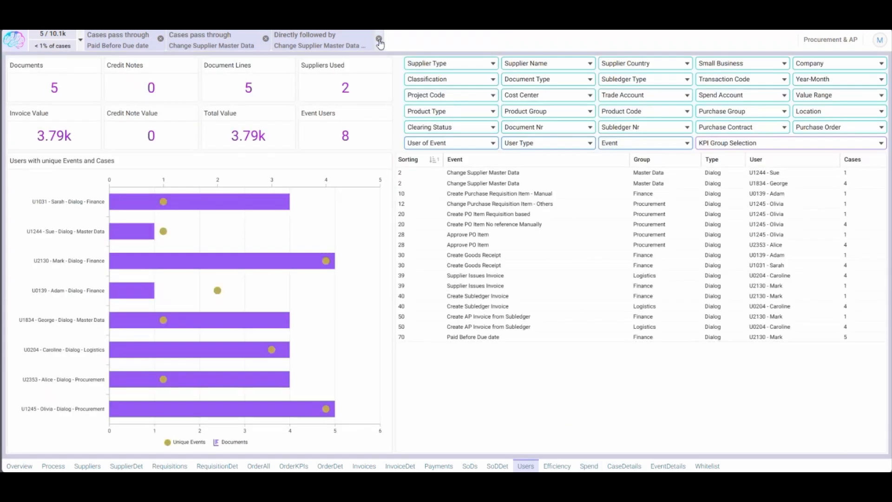
click(379, 38)
click(265, 38)
click(158, 40)
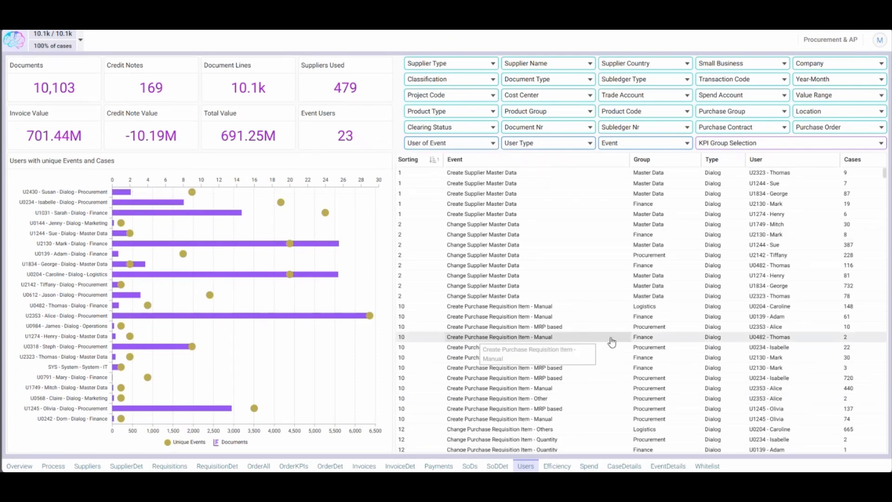
Filter the user activity to Change Supplier Master Data, compare document counts per user, and remove the filter
click(496, 251)
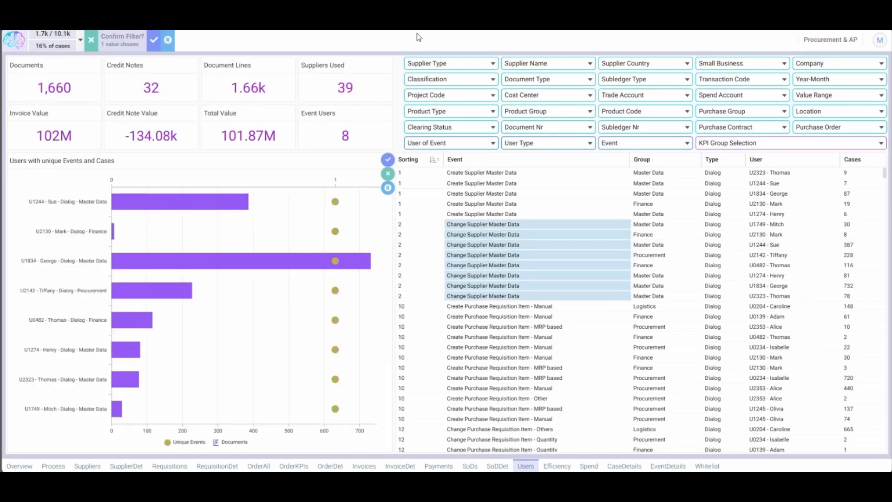
click(154, 43)
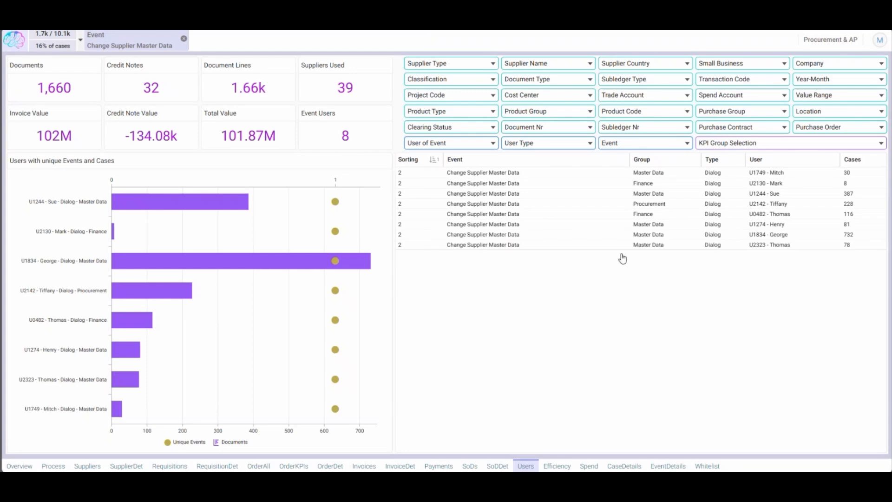
mouse_move(114, 238)
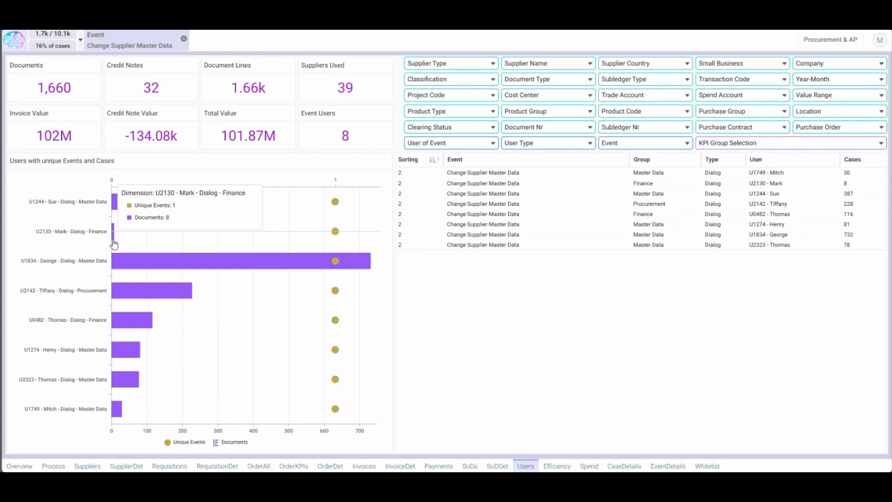
mouse_move(181, 292)
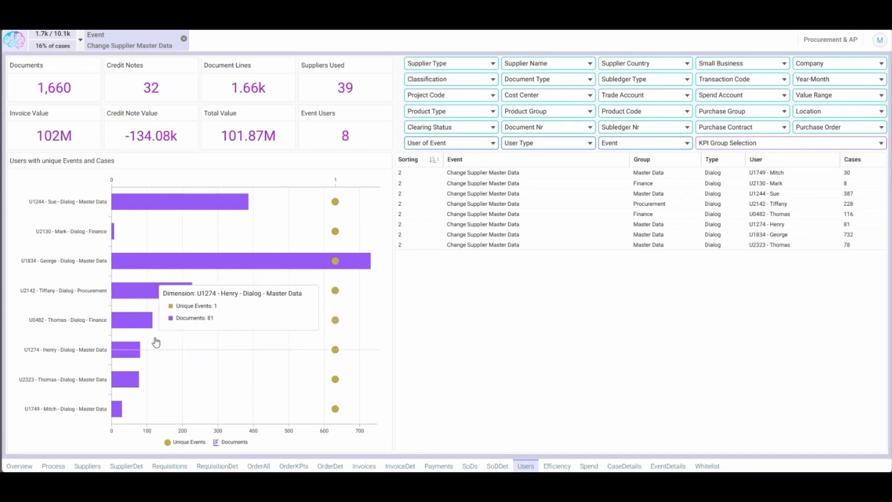
mouse_move(150, 380)
mouse_move(144, 328)
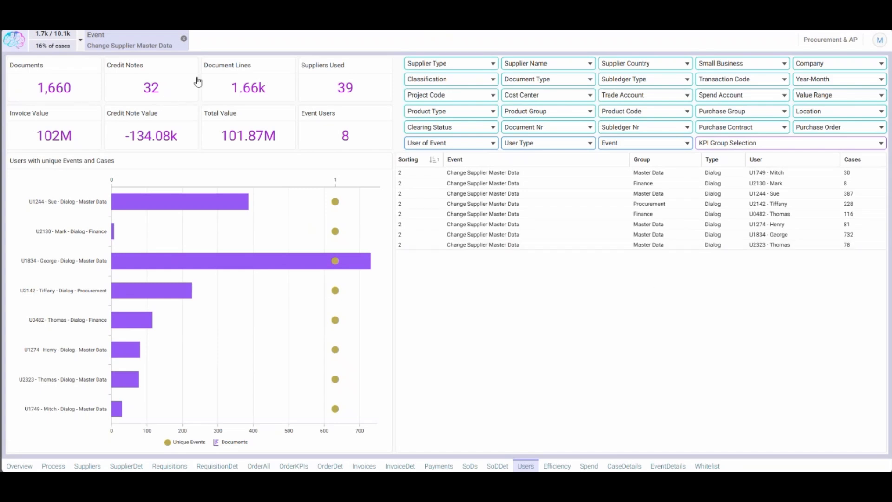
click(184, 40)
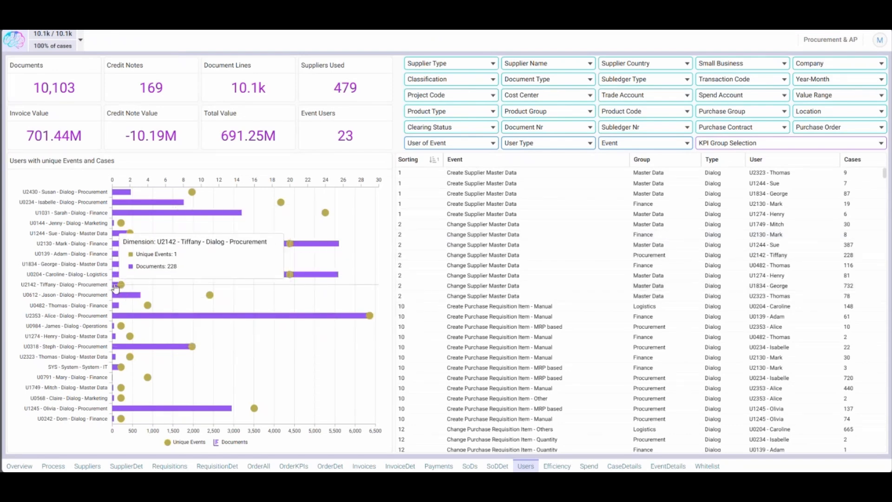
Preview the event breakdown of one Procurement user and two Finance users in turn, discarding each selection
click(115, 287)
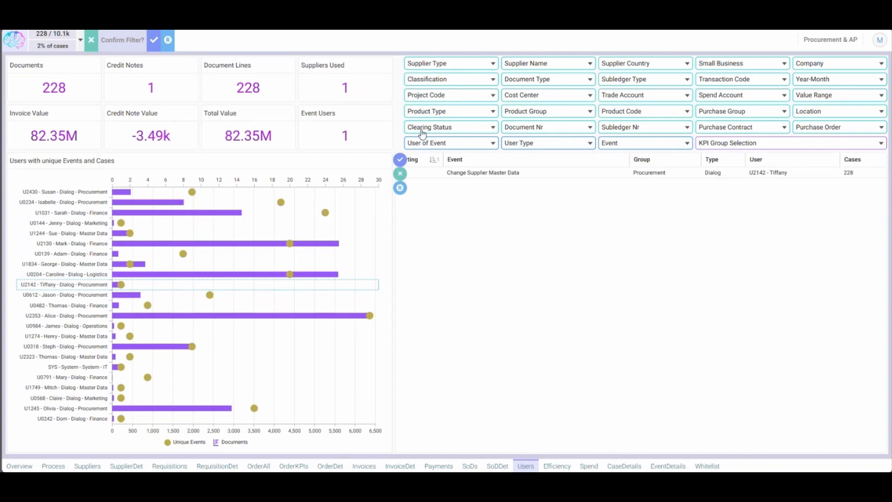
click(402, 173)
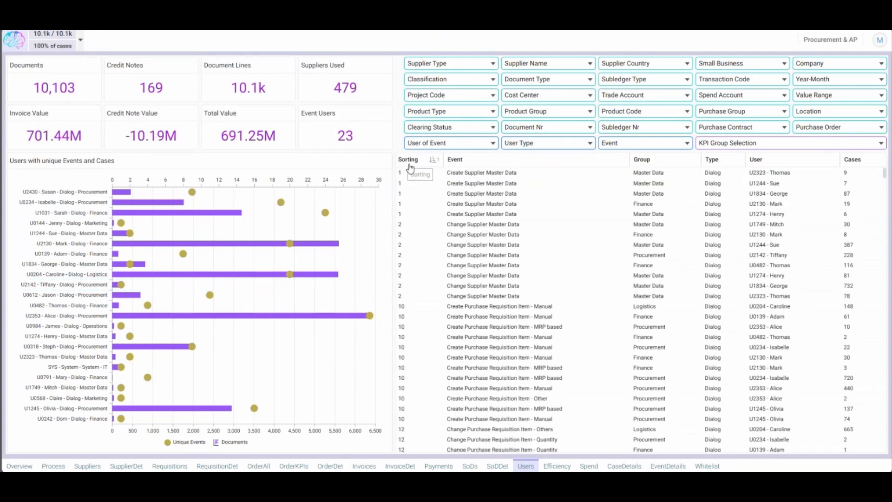
click(116, 310)
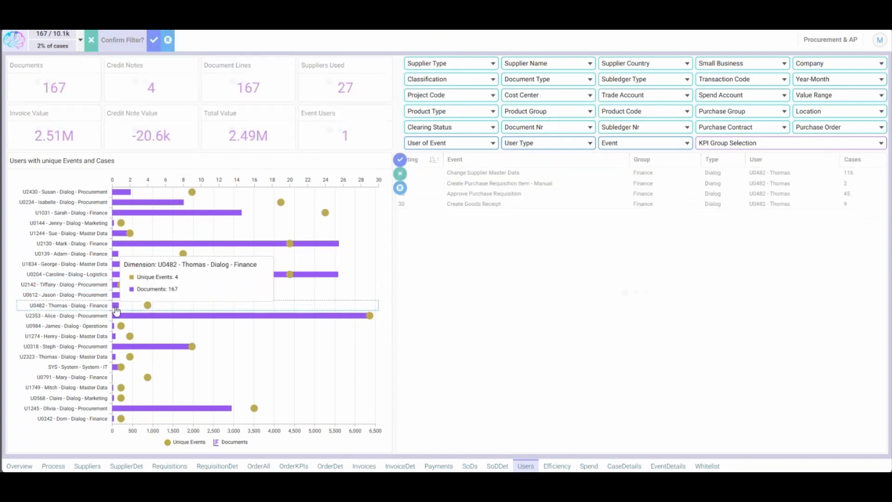
click(401, 176)
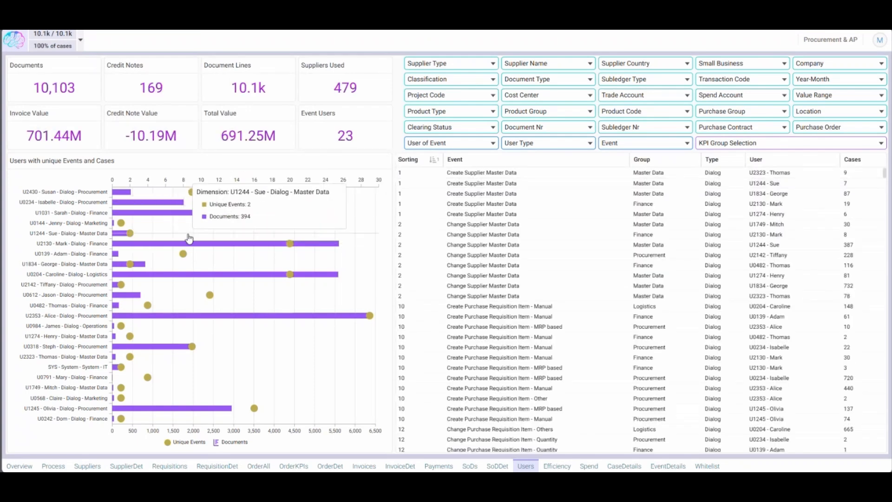
click(240, 245)
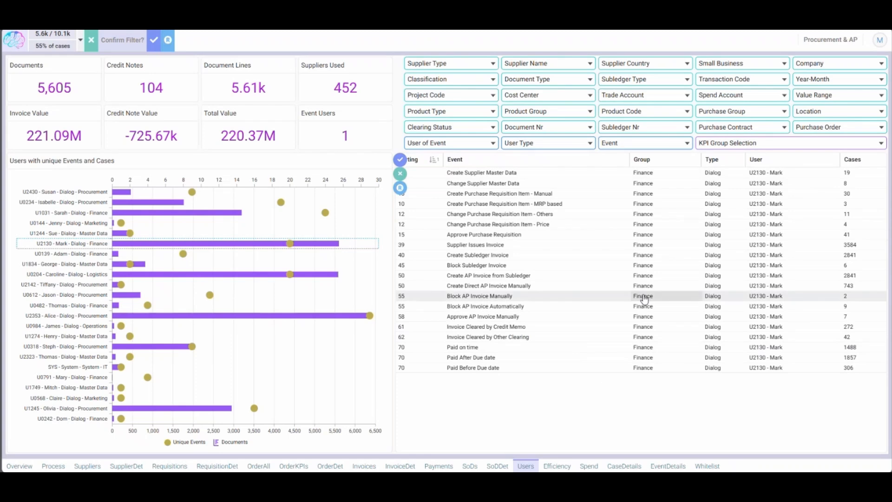
click(400, 175)
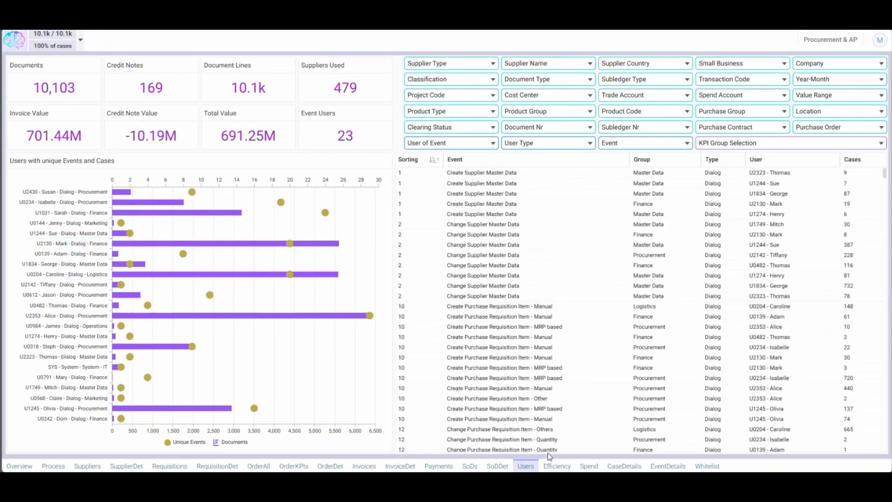
Filter the segregation of duties results to Supplier Master Data versus Invoice, check the SoD details, and return to the SoD overview
click(470, 466)
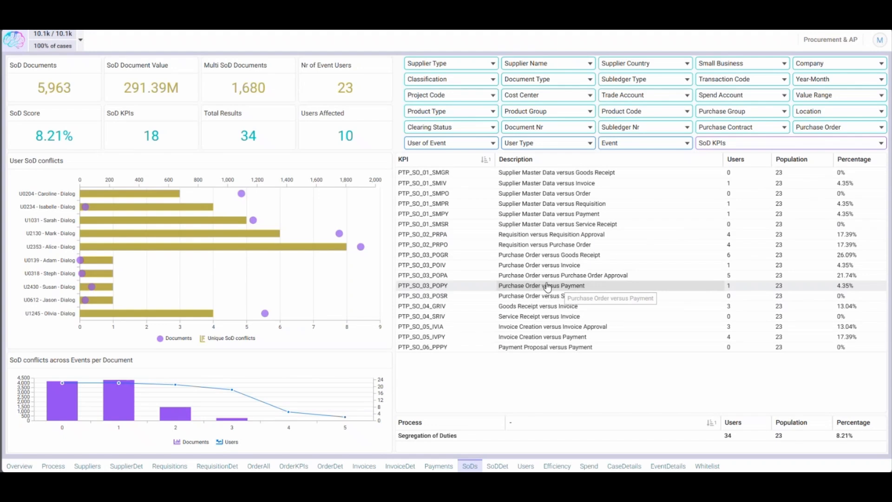
click(545, 184)
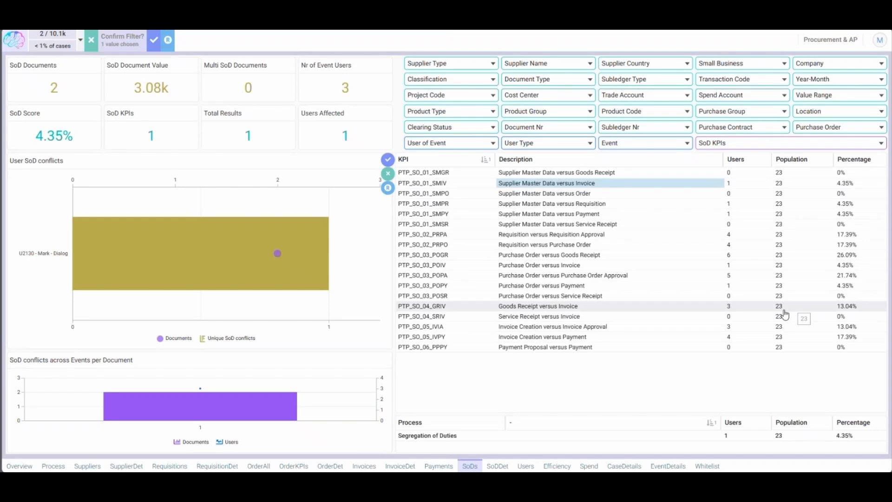
click(387, 162)
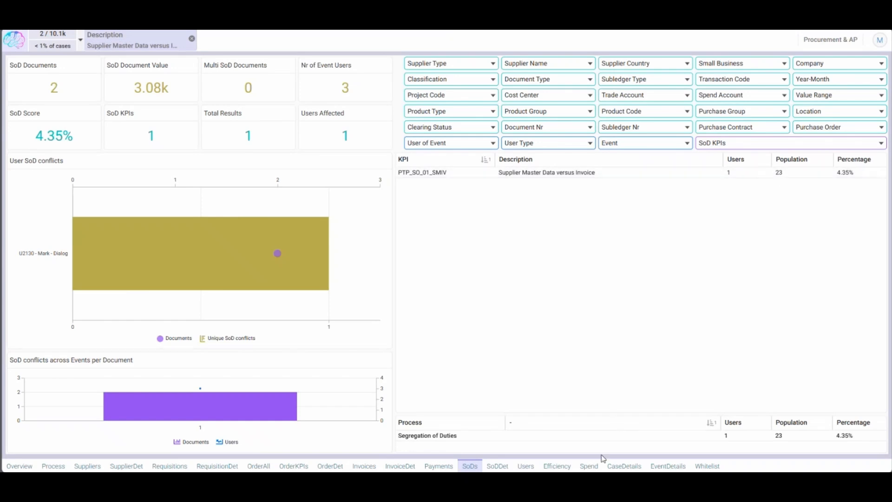
click(497, 466)
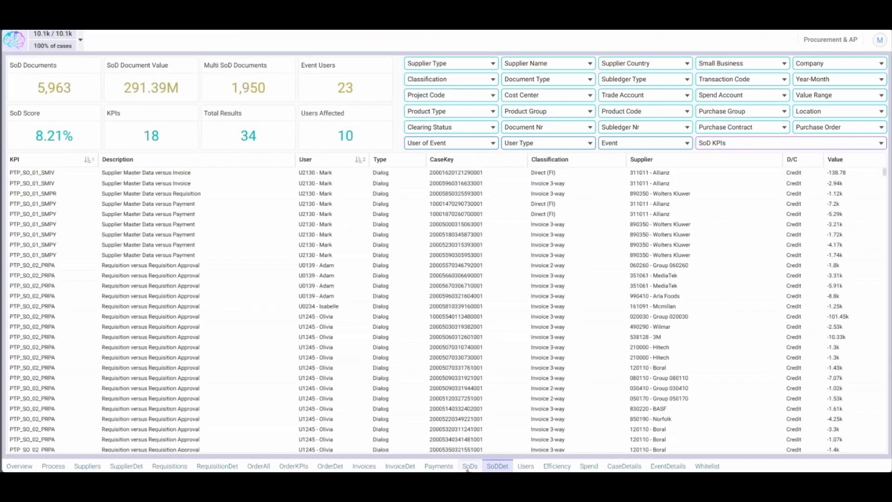
click(469, 467)
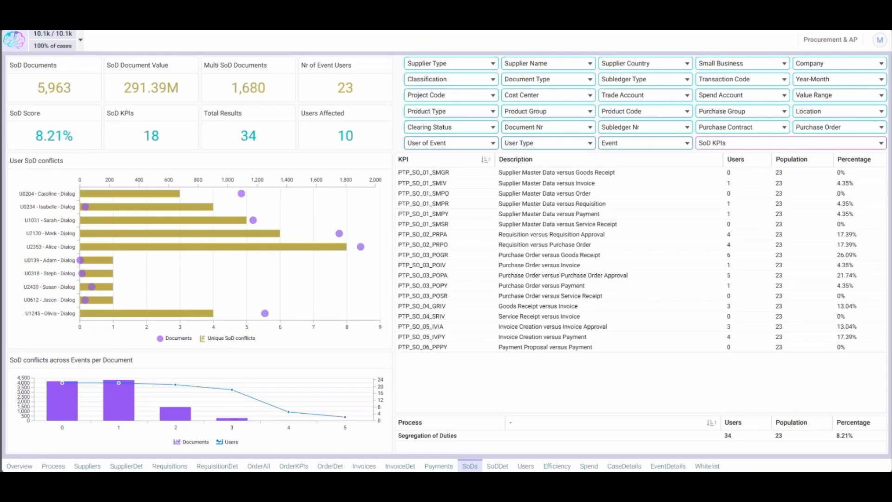
Filter the supplier KPIs to Supplier Same ABN, examine the matching supplier details, and clear the filter
click(87, 467)
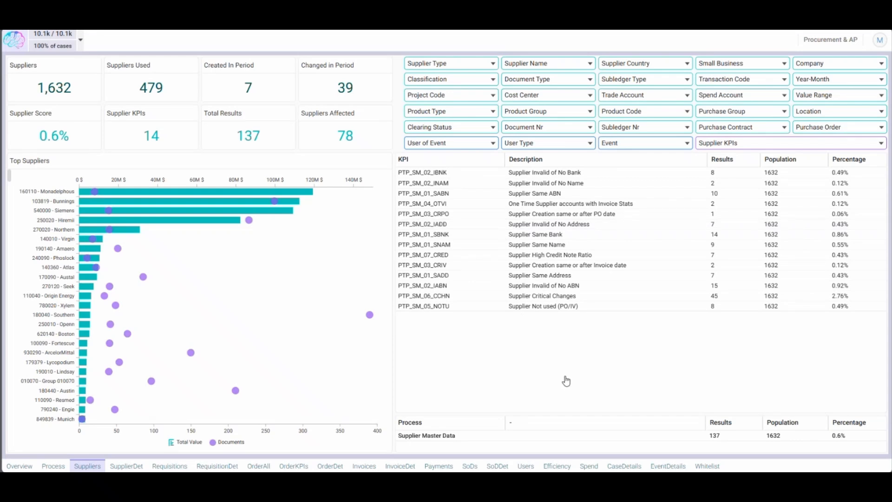
click(544, 194)
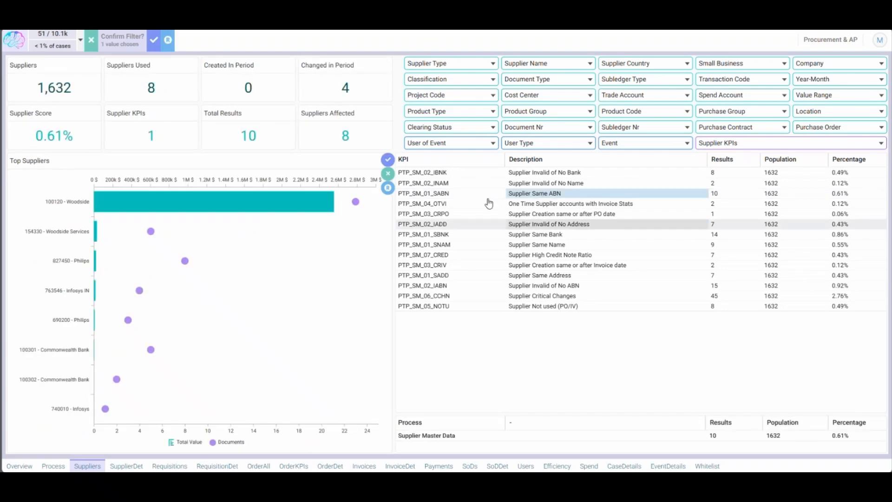
click(389, 161)
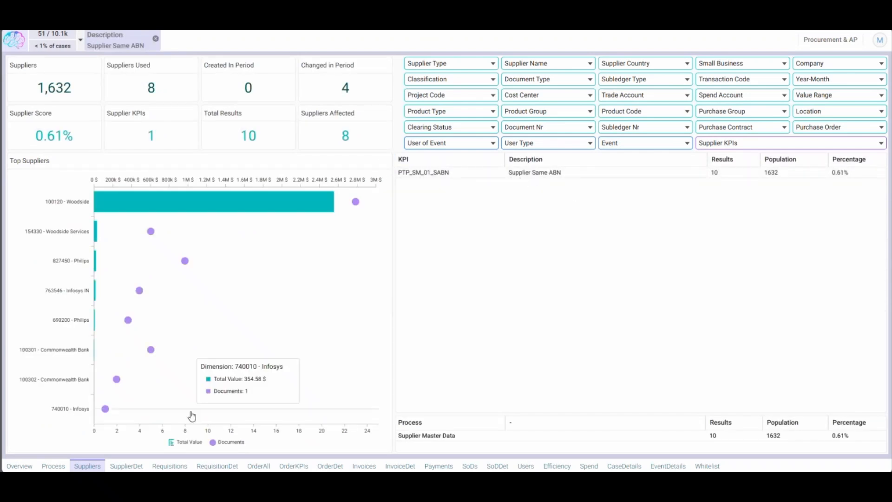
click(118, 465)
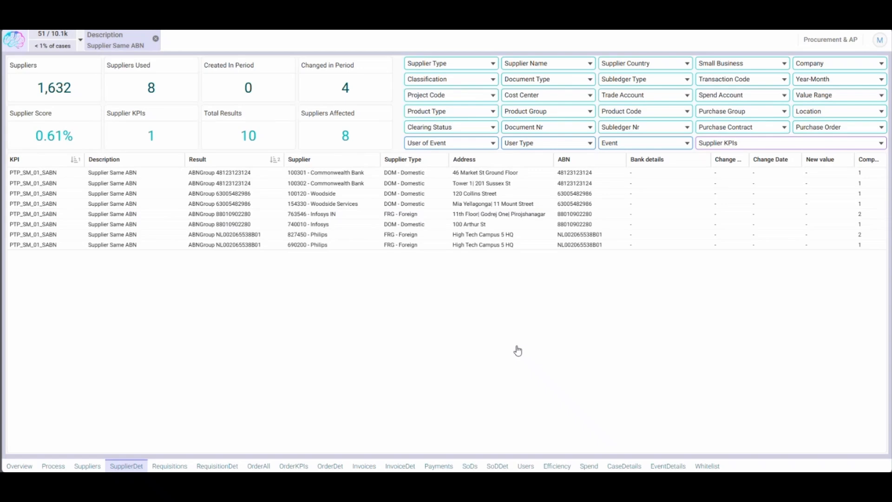
click(156, 38)
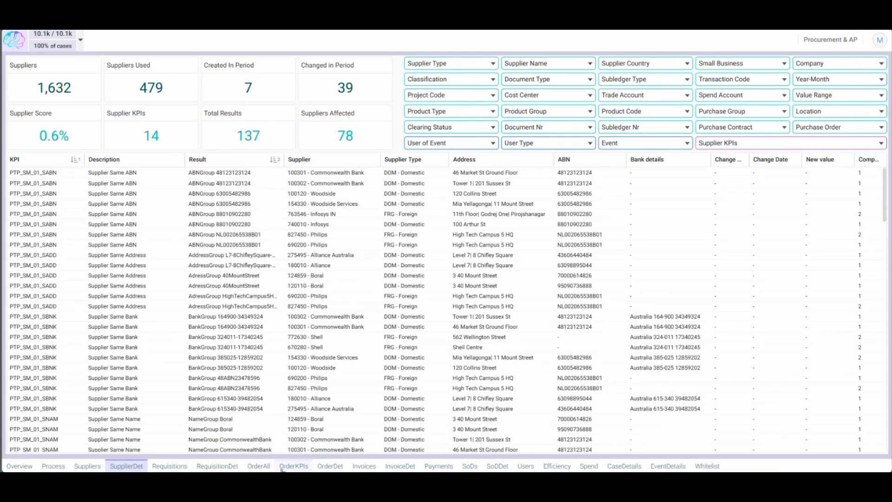
Filter the purchase order KPIs to Potential PO Split and open the order details
click(297, 467)
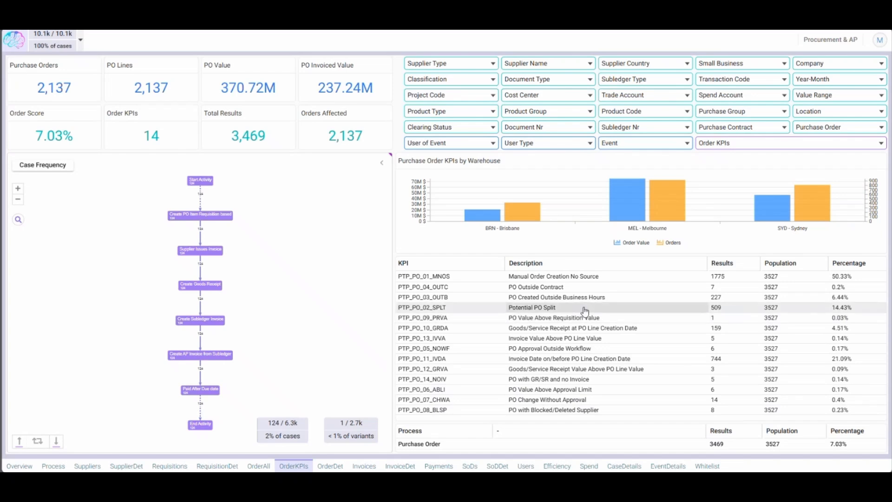
click(537, 310)
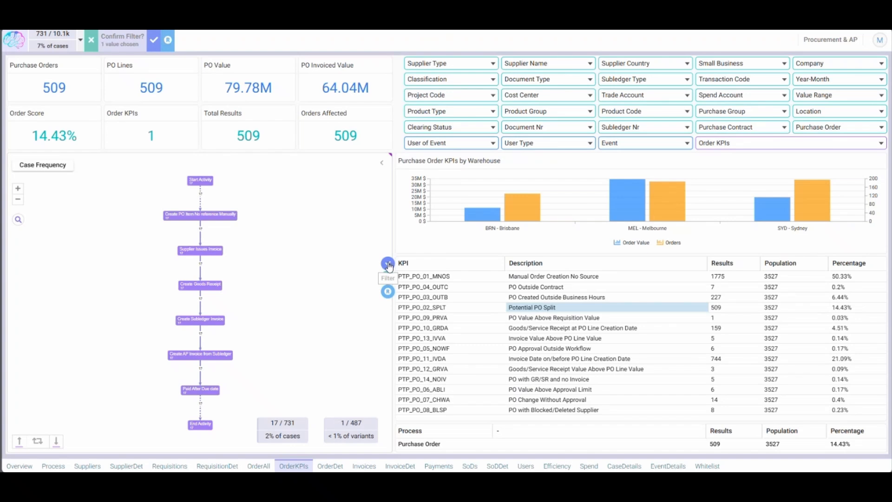
click(389, 264)
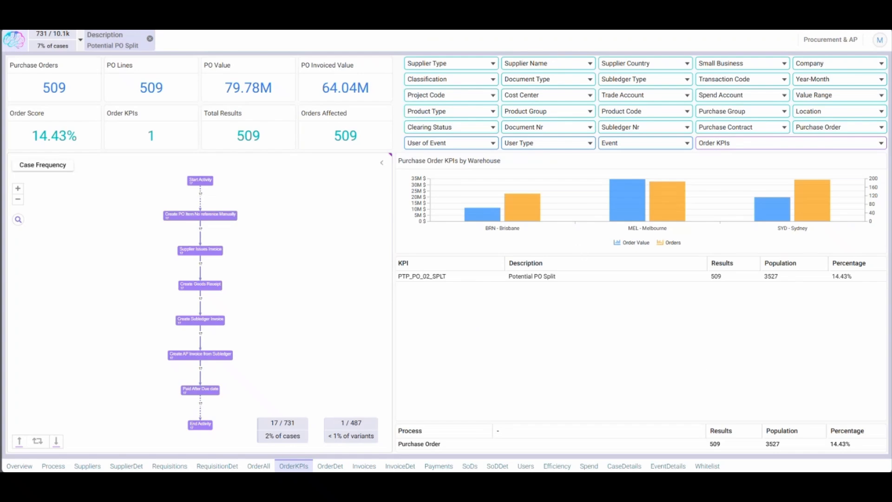
click(330, 466)
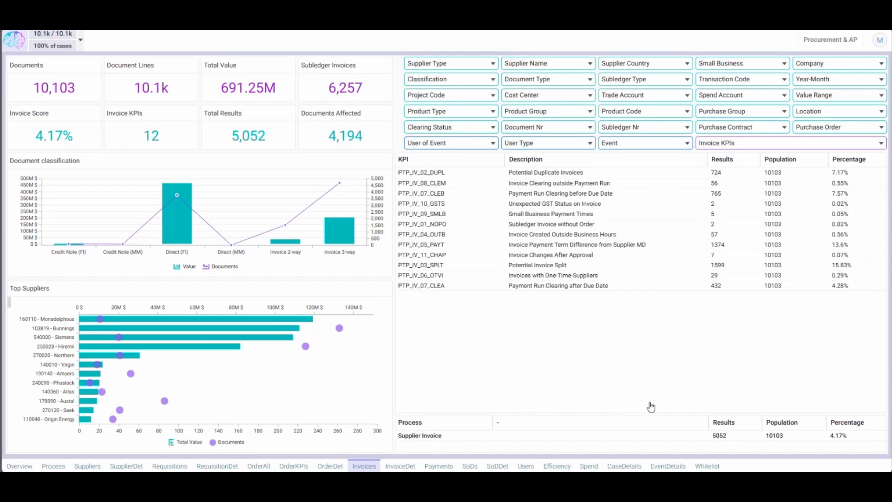
Review the KPI measurement definitions in the whitelist and the supplier KPIs, and return to the overview dashboard
click(708, 466)
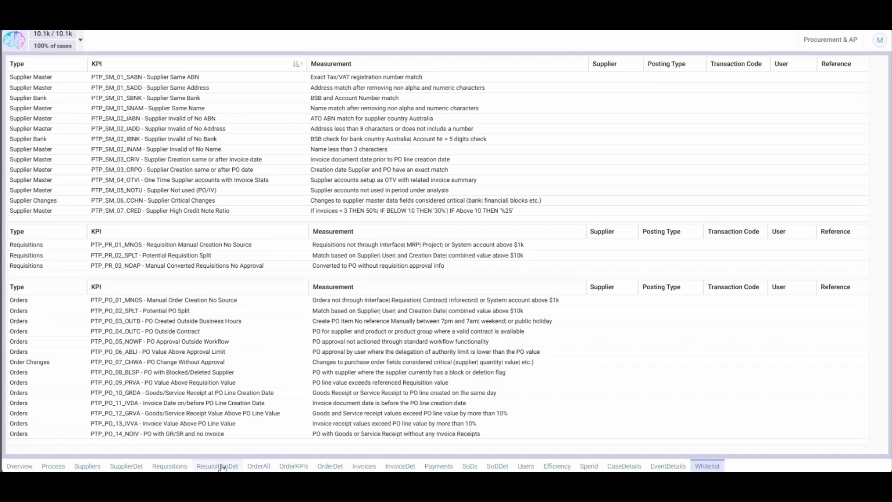
click(83, 465)
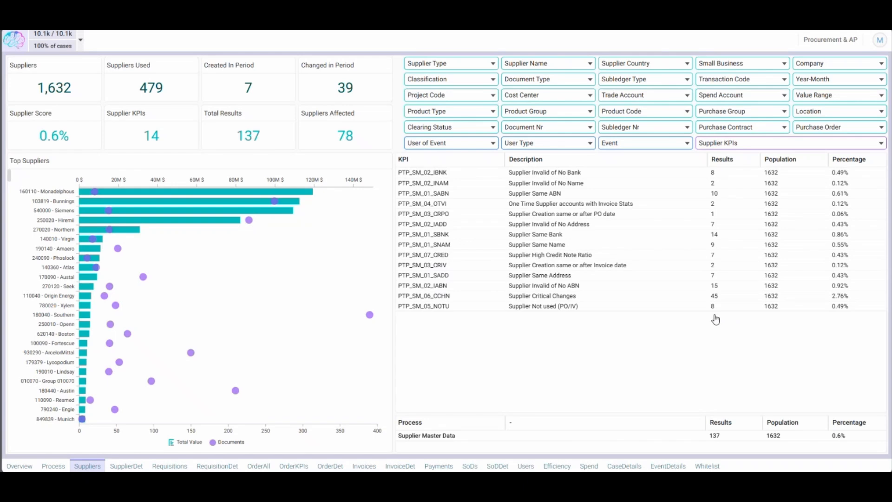
click(19, 466)
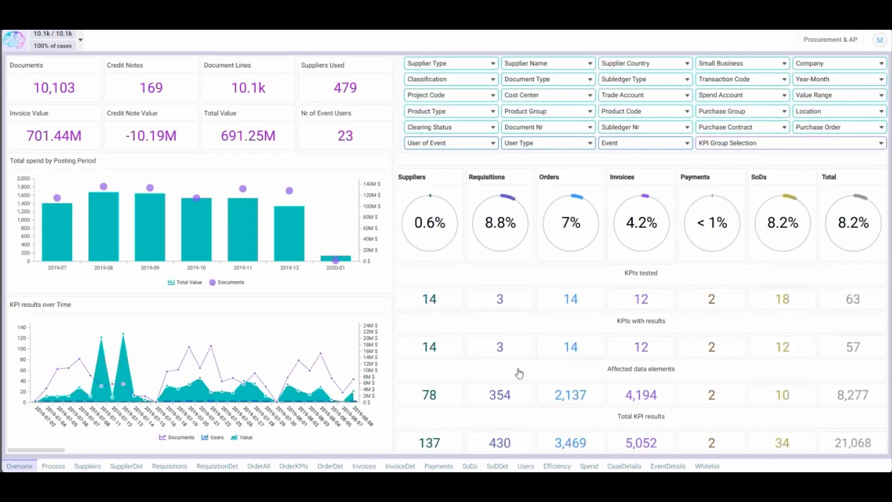